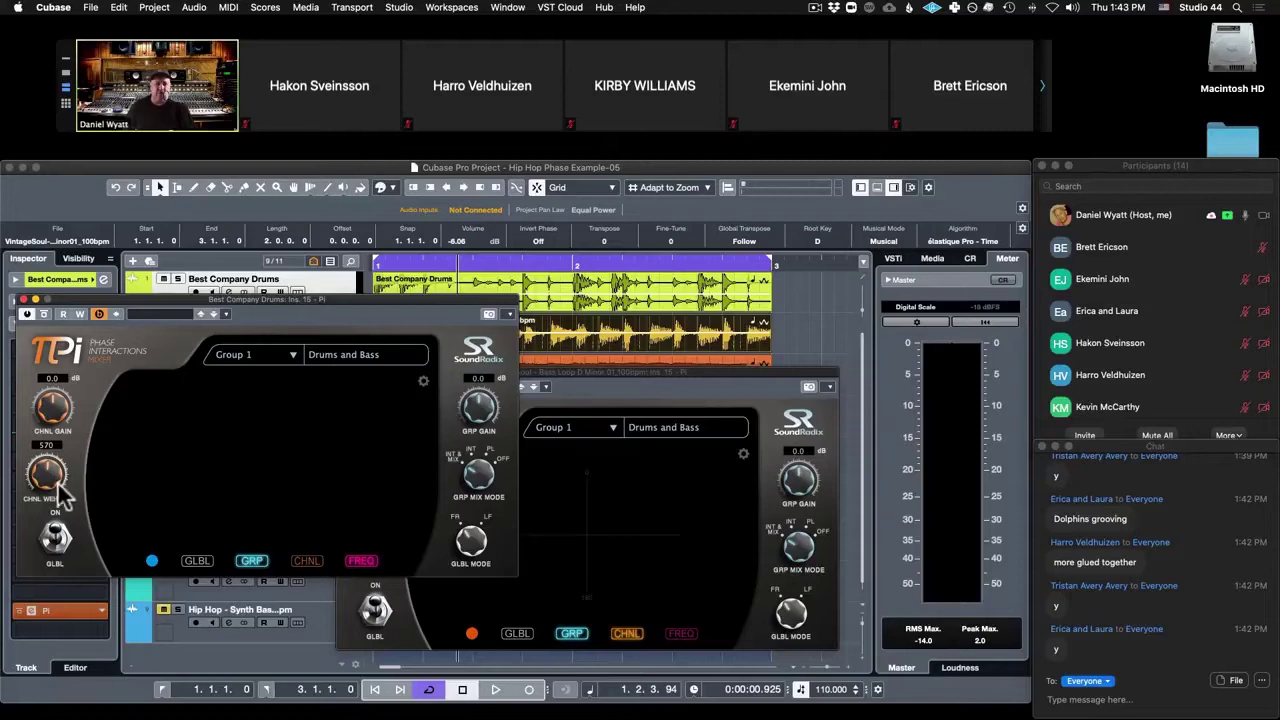
# Close the two open Pi windows and solo the Rhodes, Vintage Soul Organ and Voxscape tracks for loop playback.
pyautogui.click(20, 299)
pyautogui.click(355, 372)
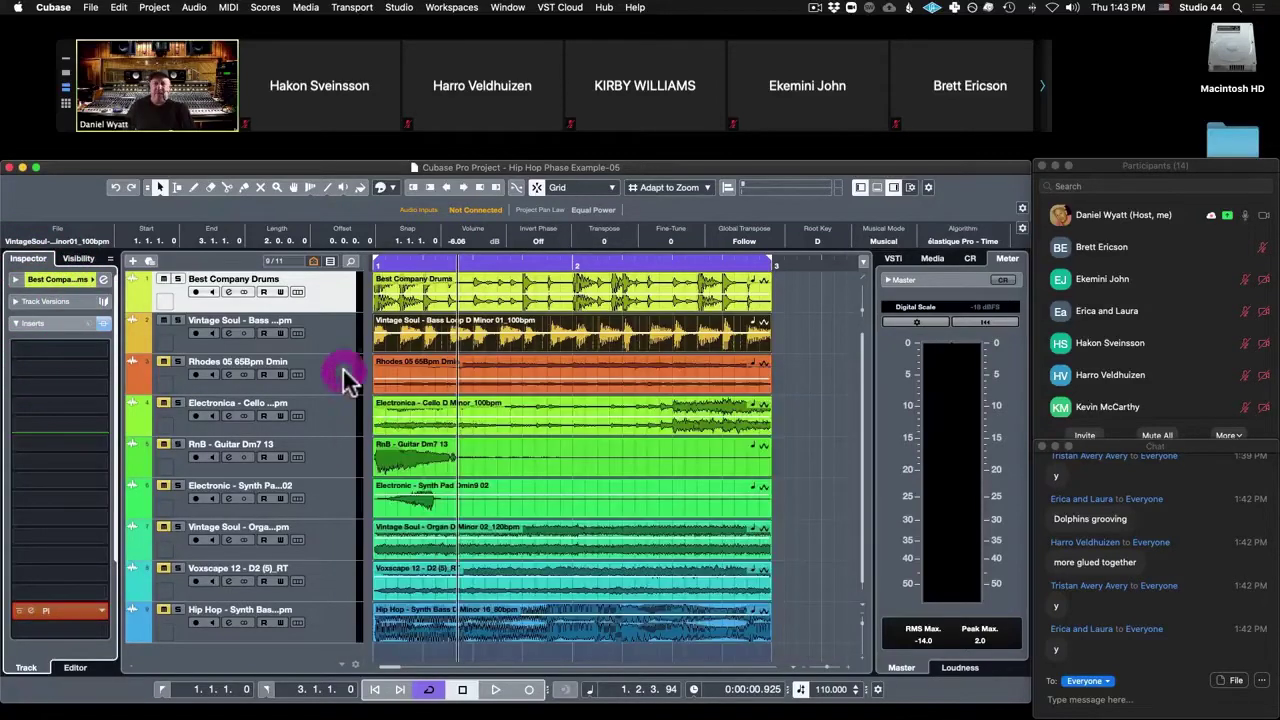
pyautogui.click(330, 372)
pyautogui.click(178, 362)
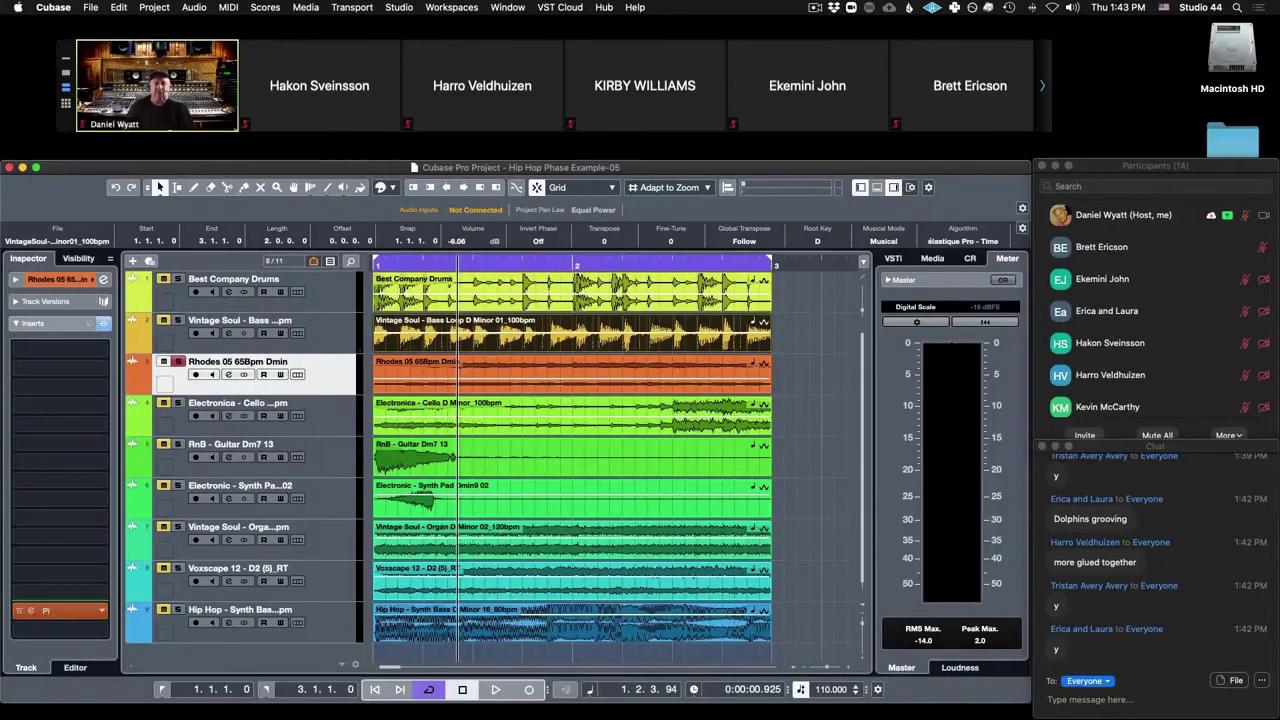
pyautogui.press('space')
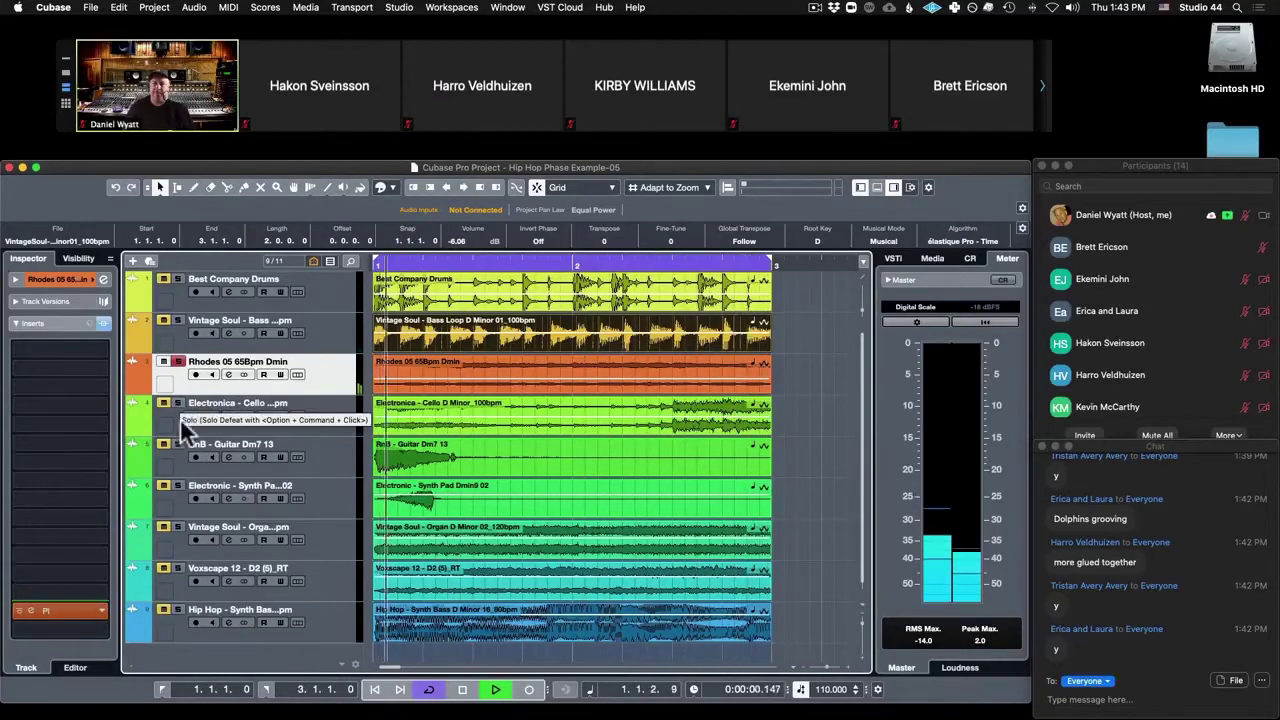
pyautogui.click(178, 528)
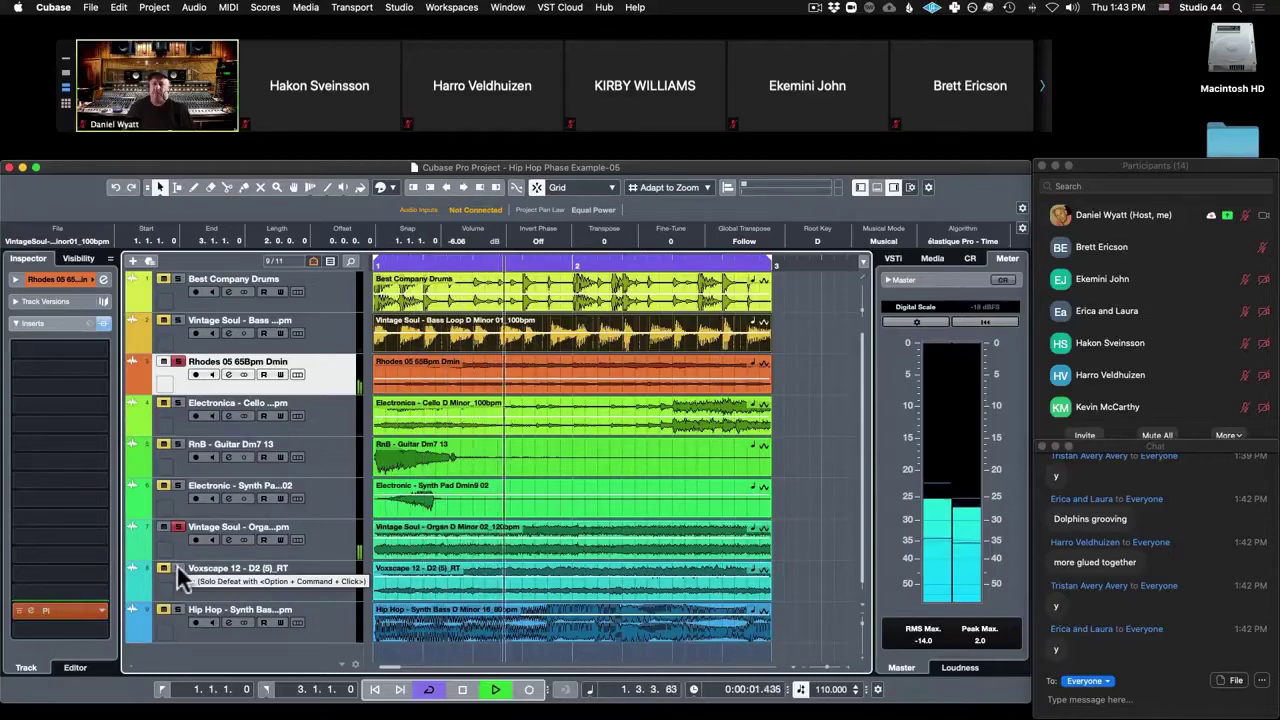
pyautogui.click(178, 568)
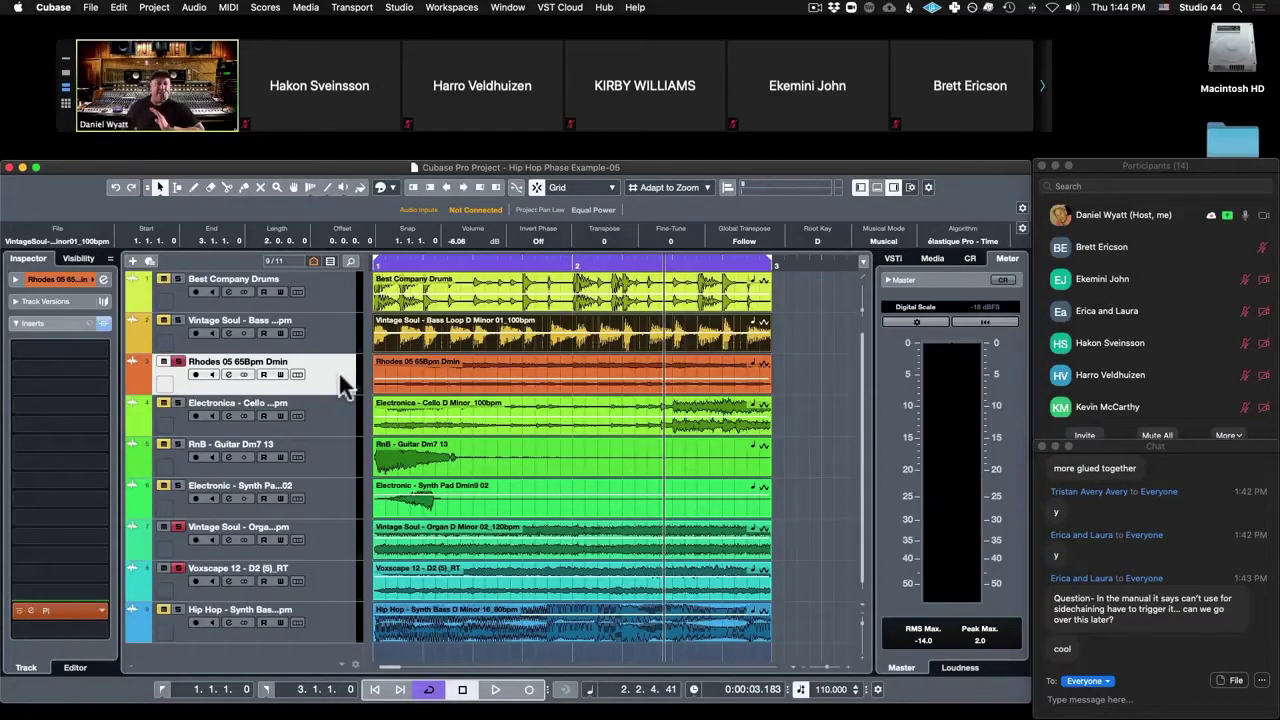
# Inspect the Pi group assignment on the Rhodes and Vintage Soul Organ tracks, closing each plug-in window after viewing it.
pyautogui.click(58, 612)
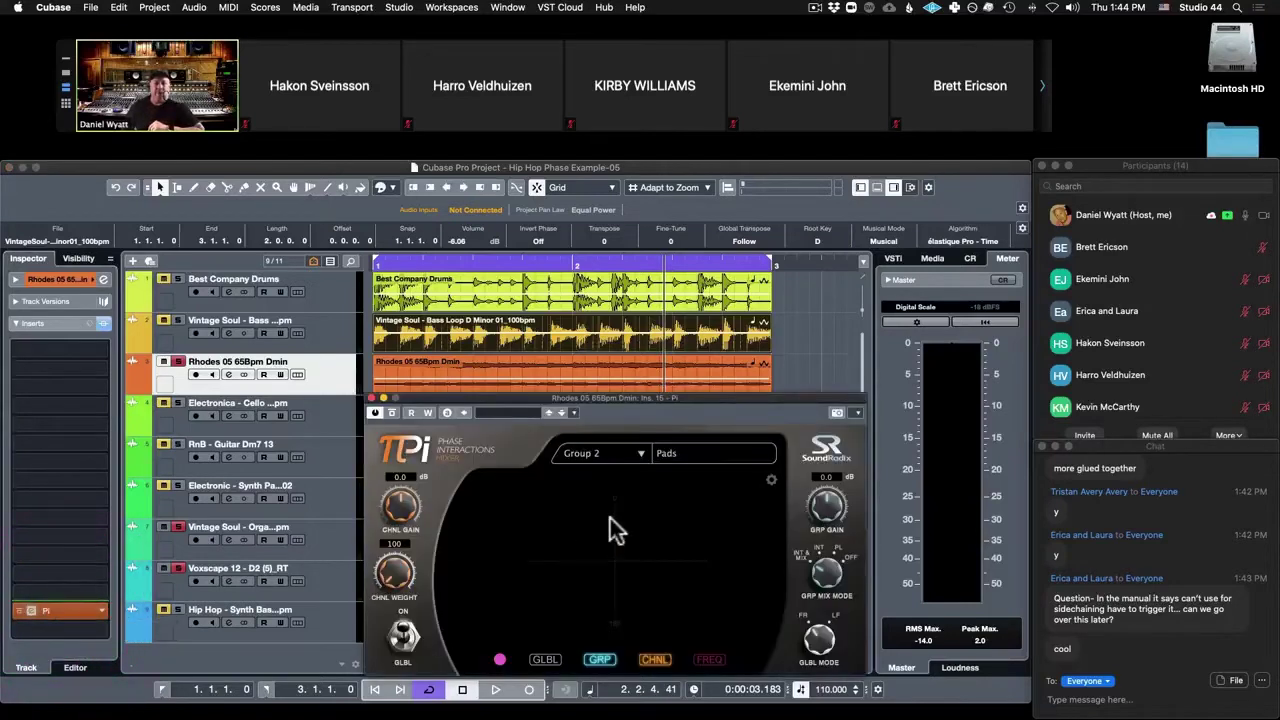
pyautogui.click(600, 452)
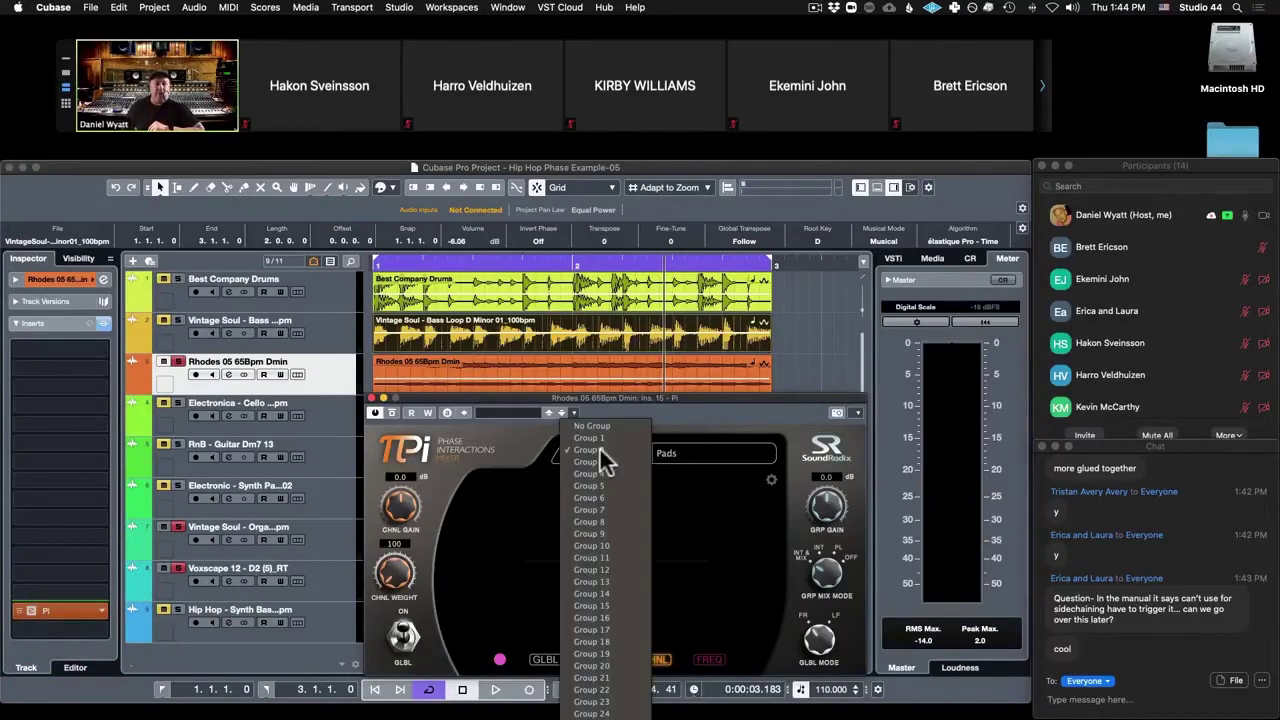
pyautogui.click(718, 432)
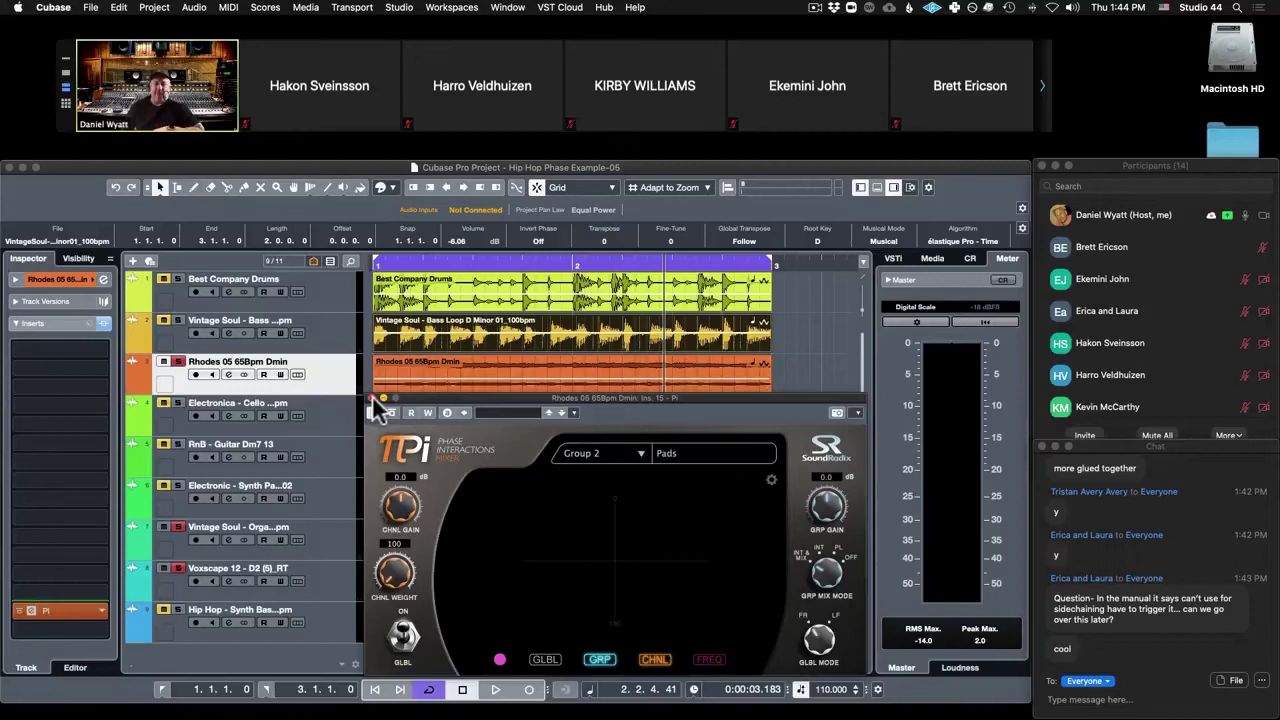
pyautogui.click(372, 398)
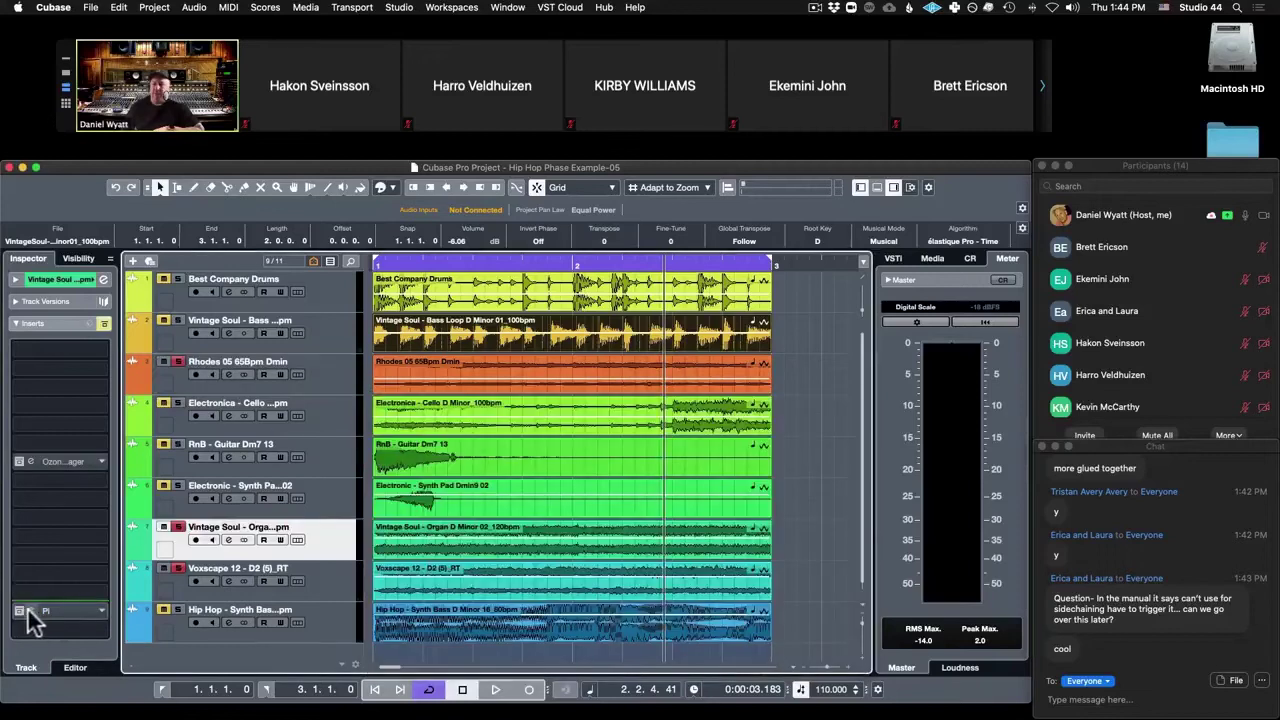
pyautogui.click(20, 610)
pyautogui.click(70, 615)
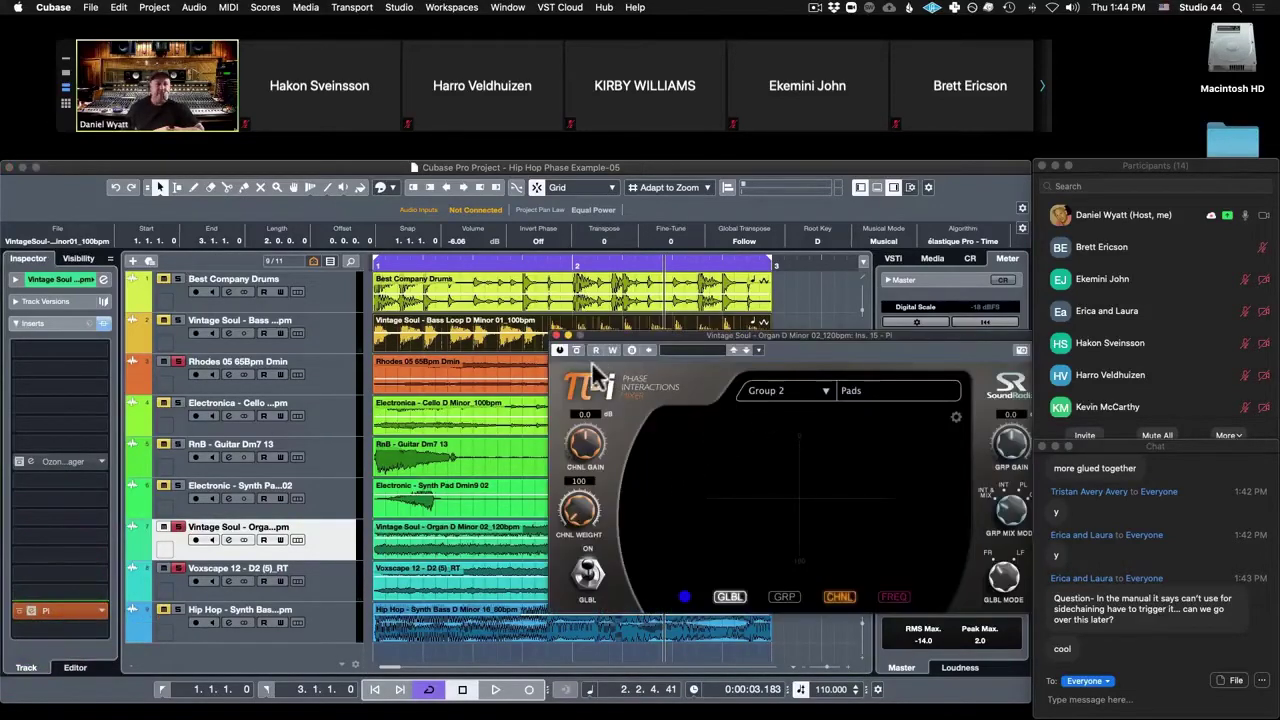
pyautogui.click(556, 335)
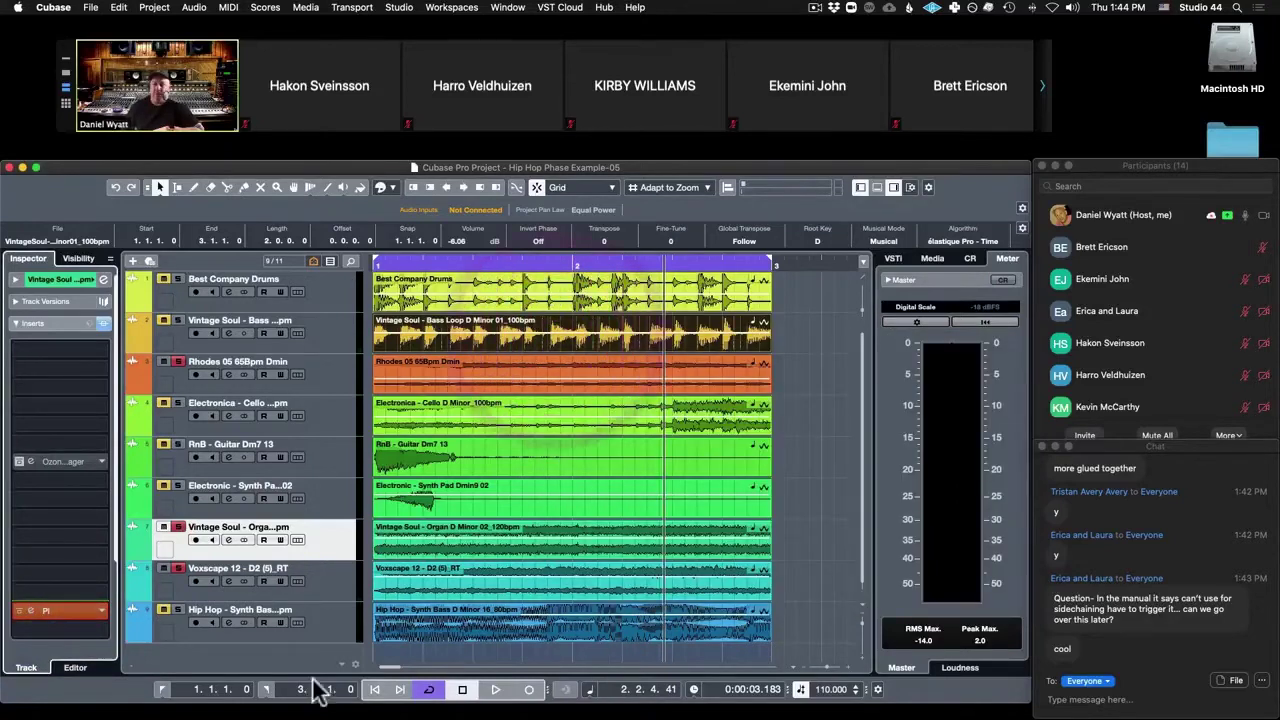
# Show the Voxscape track's Pi plug-in in frequency view during playback, with its window clear of the track list.
pyautogui.click(331, 594)
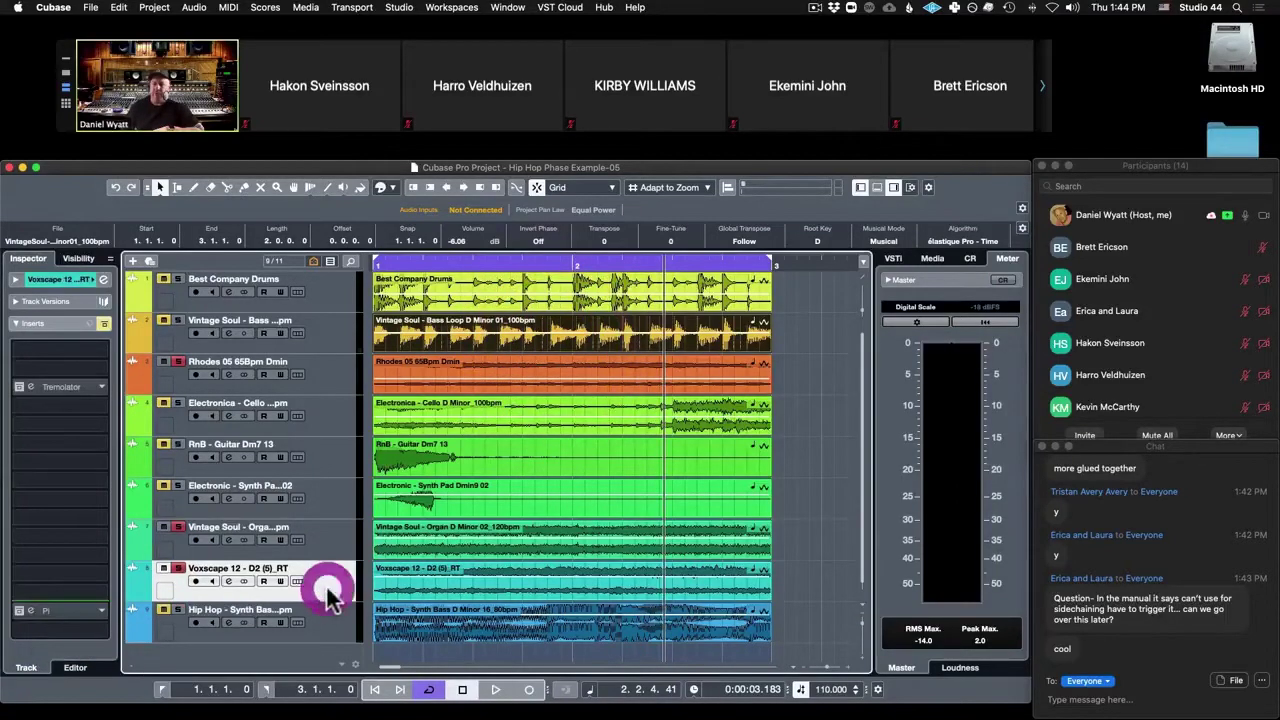
pyautogui.click(20, 614)
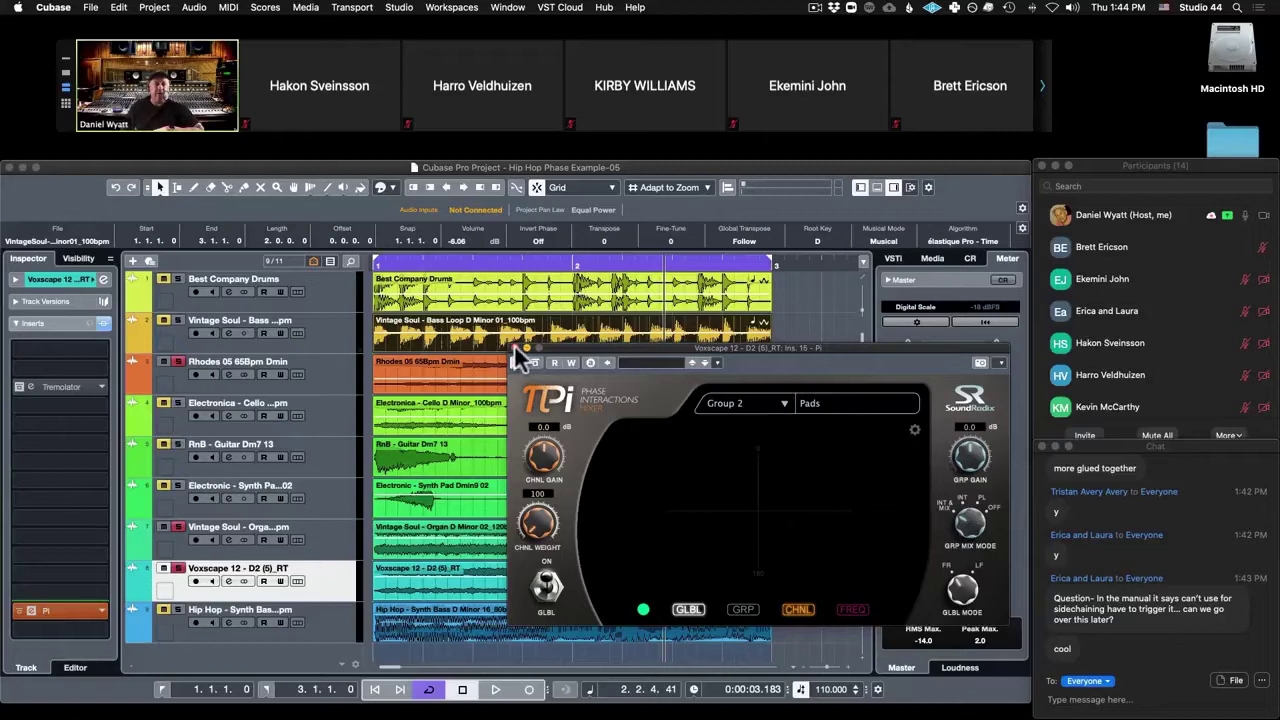
pyautogui.moveTo(514, 345); pyautogui.dragTo(294, 331)
pyautogui.press('space')
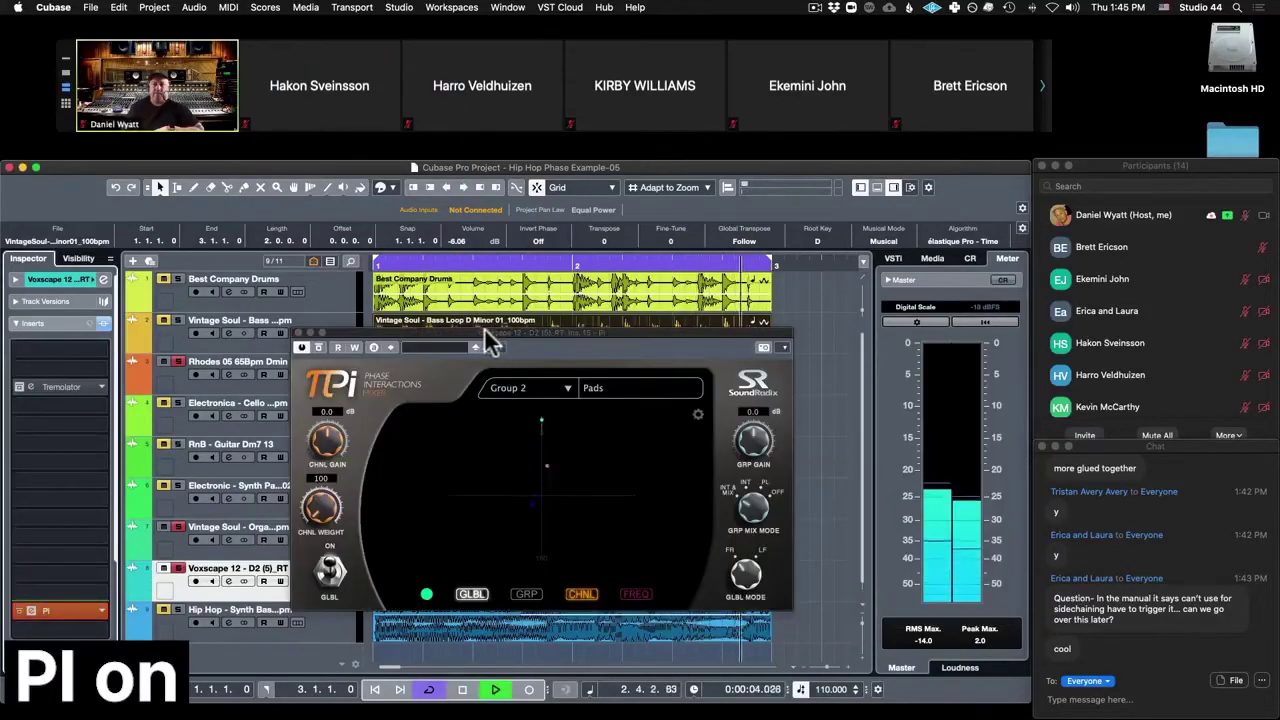
pyautogui.click(632, 594)
pyautogui.moveTo(417, 327); pyautogui.dragTo(637, 325)
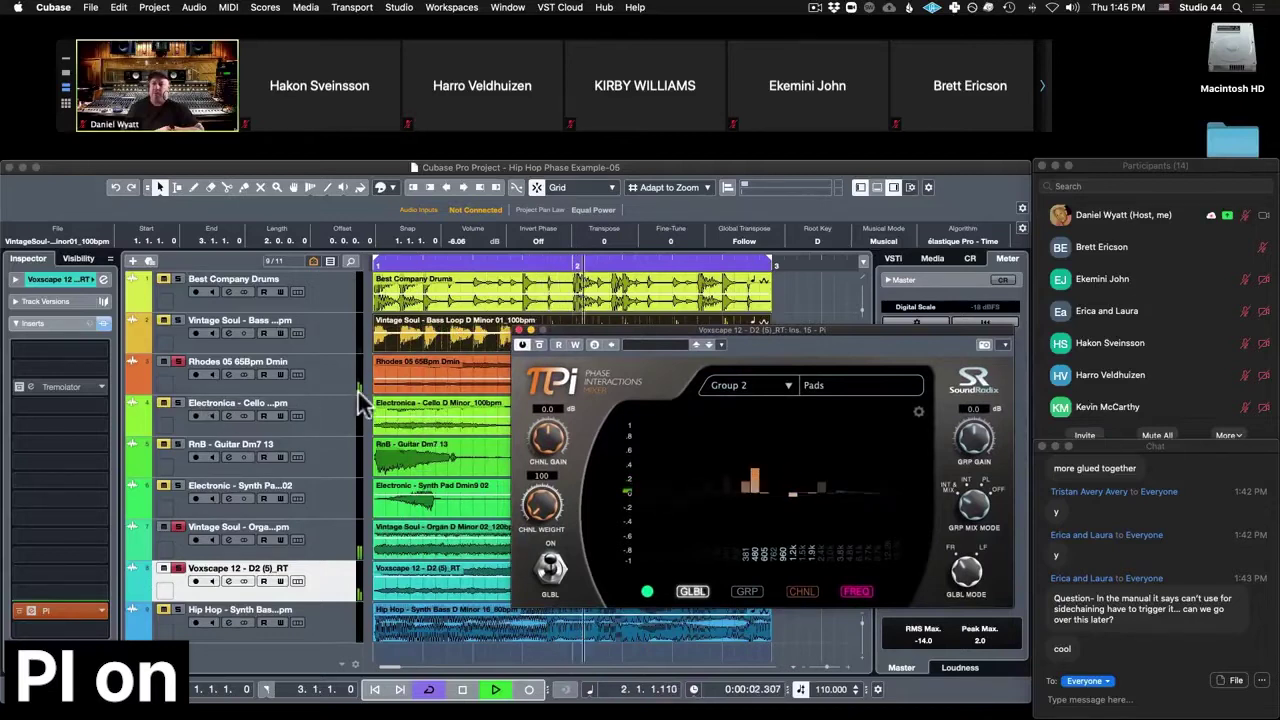
# Show the Rhodes track's Pi plug-in in frequency view beside the Voxscape one.
pyautogui.click(335, 371)
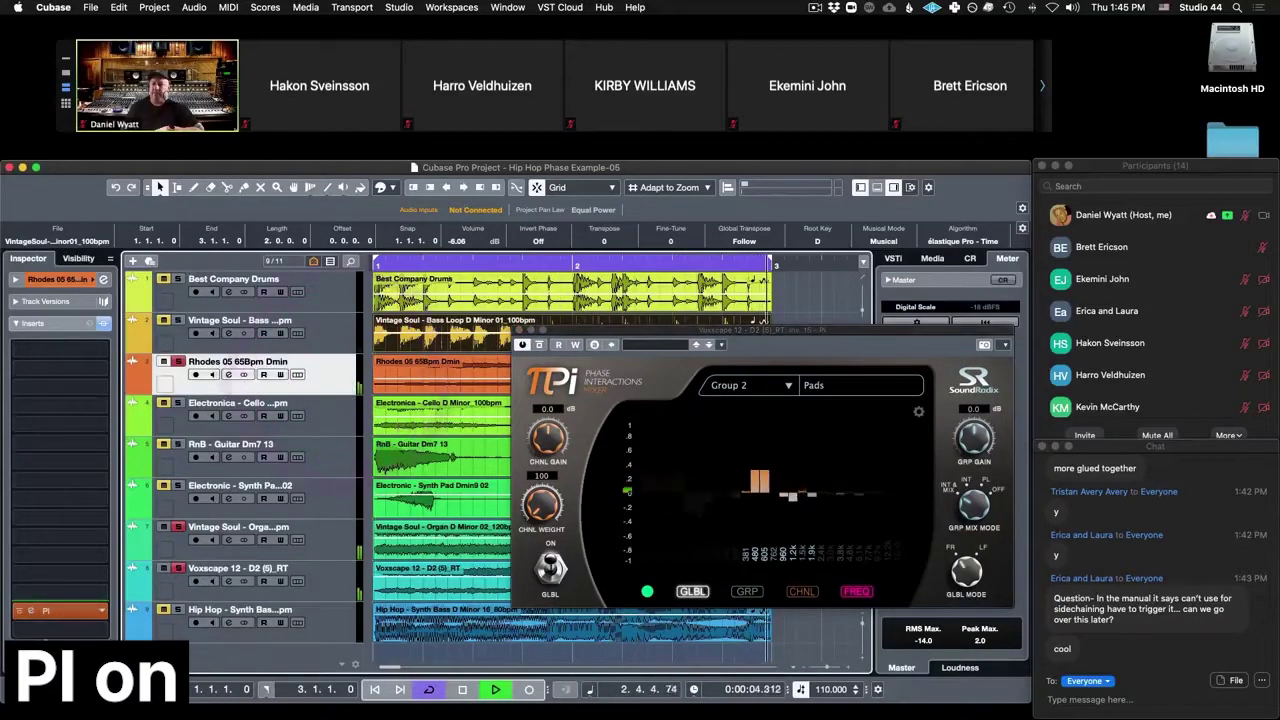
pyautogui.click(59, 607)
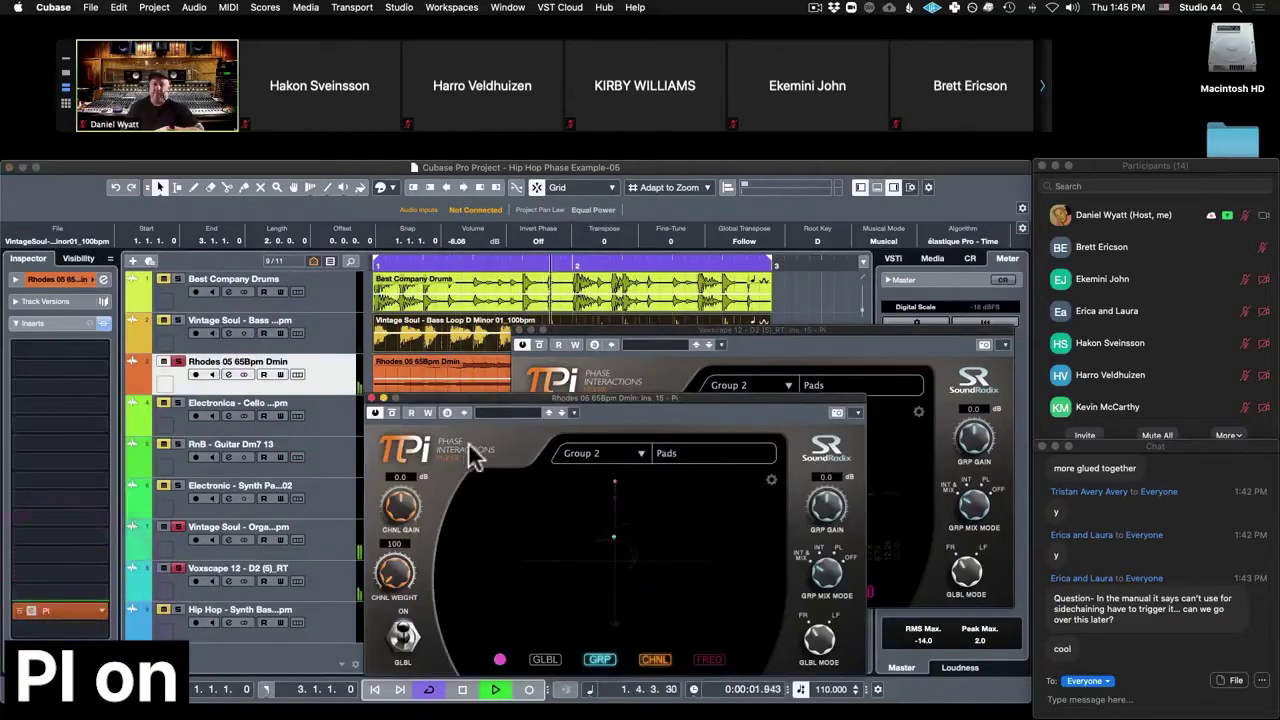
pyautogui.moveTo(248, 352); pyautogui.dragTo(126, 328)
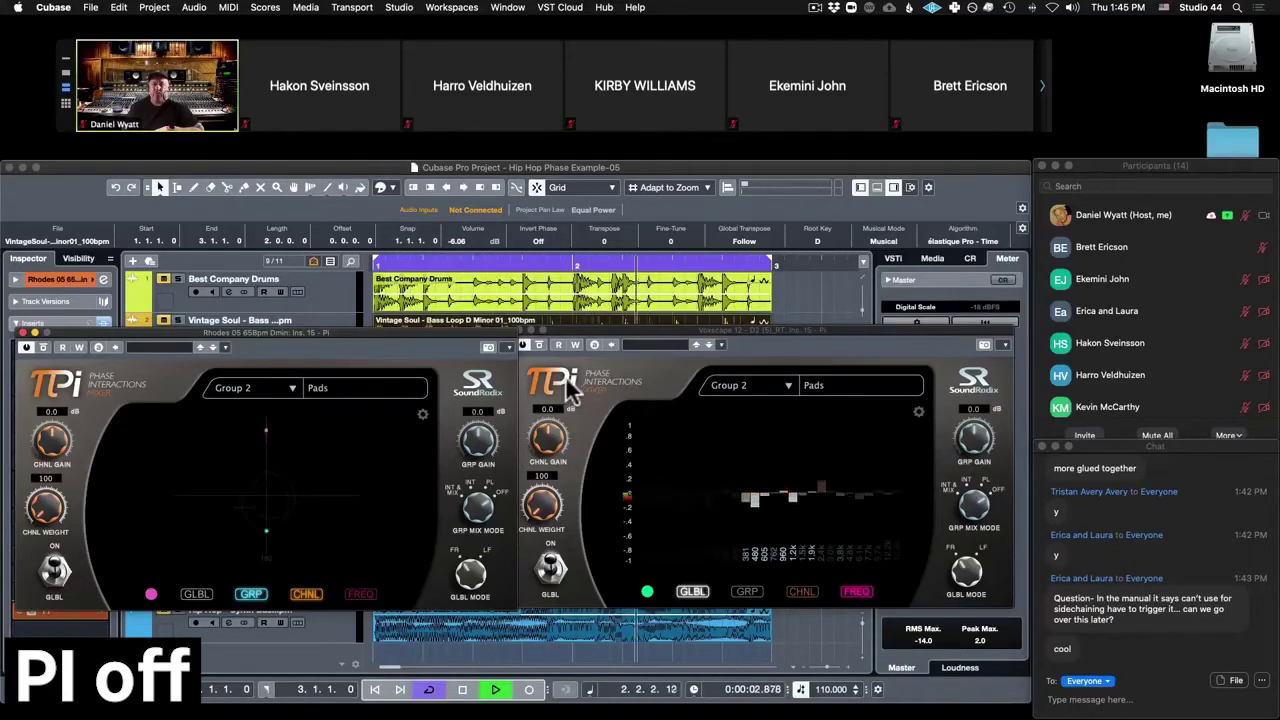
pyautogui.click(359, 596)
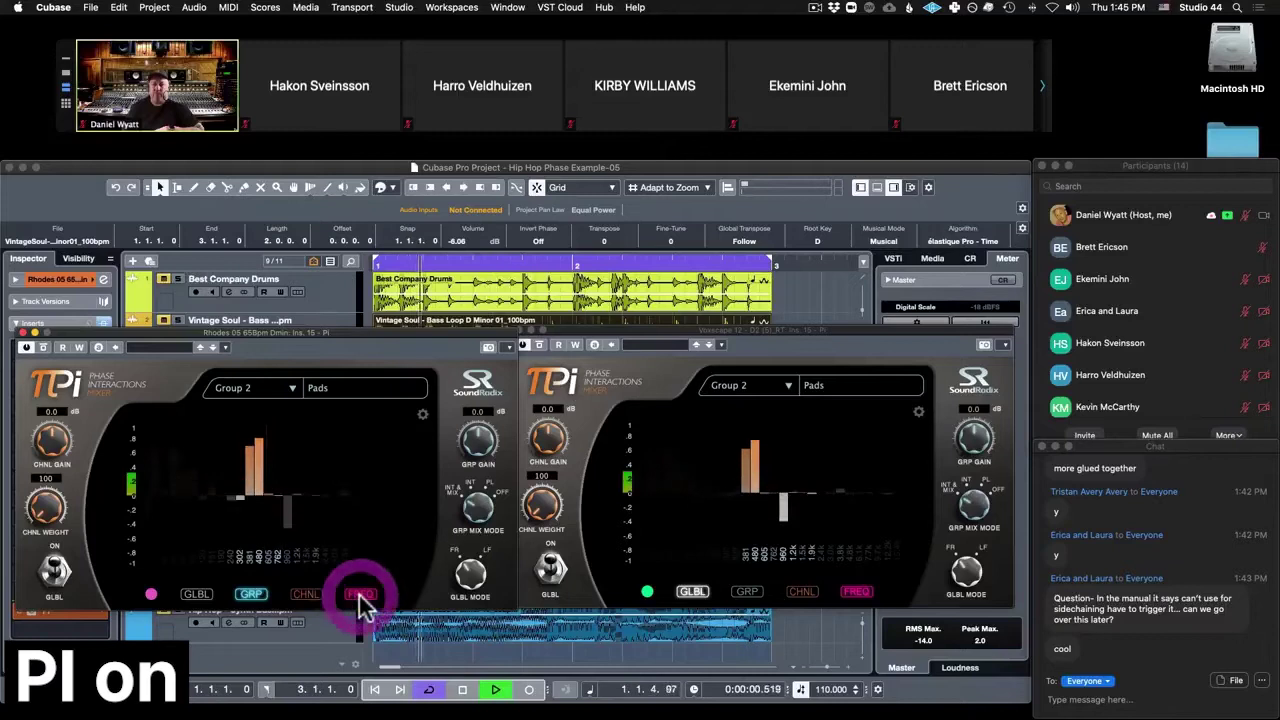
# Compare the soloed pads with Pi off and on by toggling the global switch, leaving it on.
pyautogui.click(549, 572)
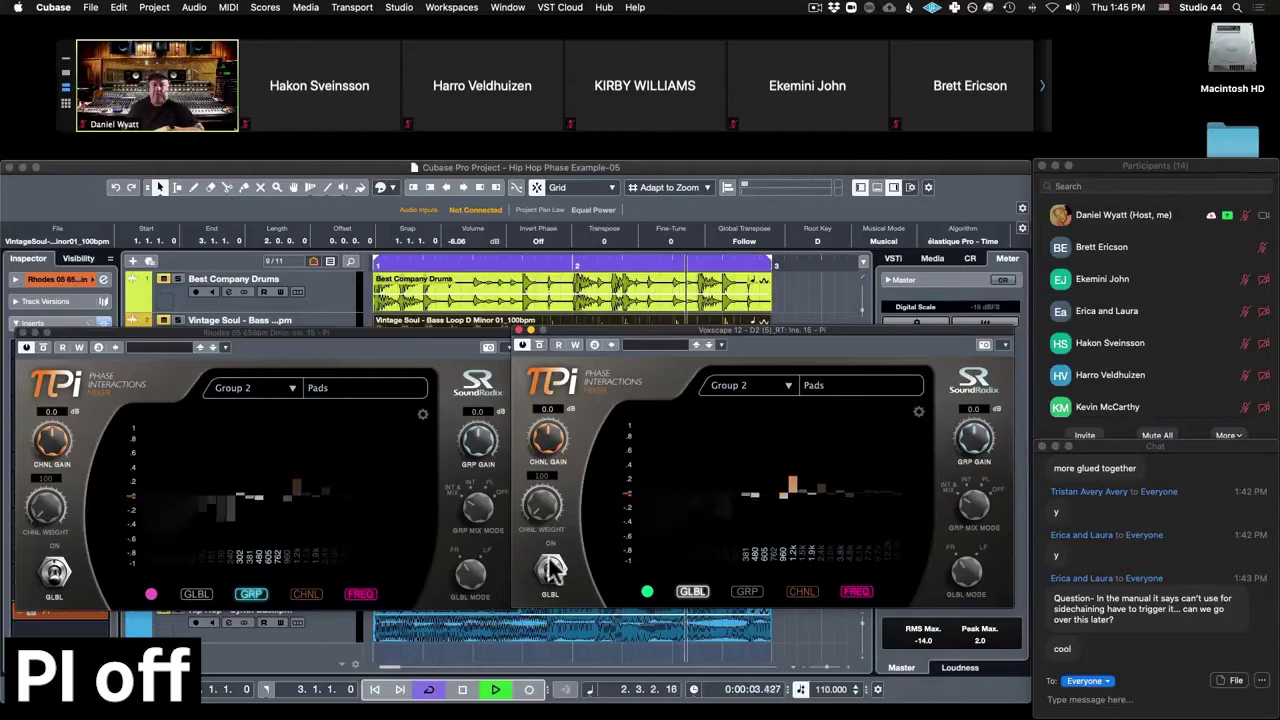
pyautogui.click(551, 568)
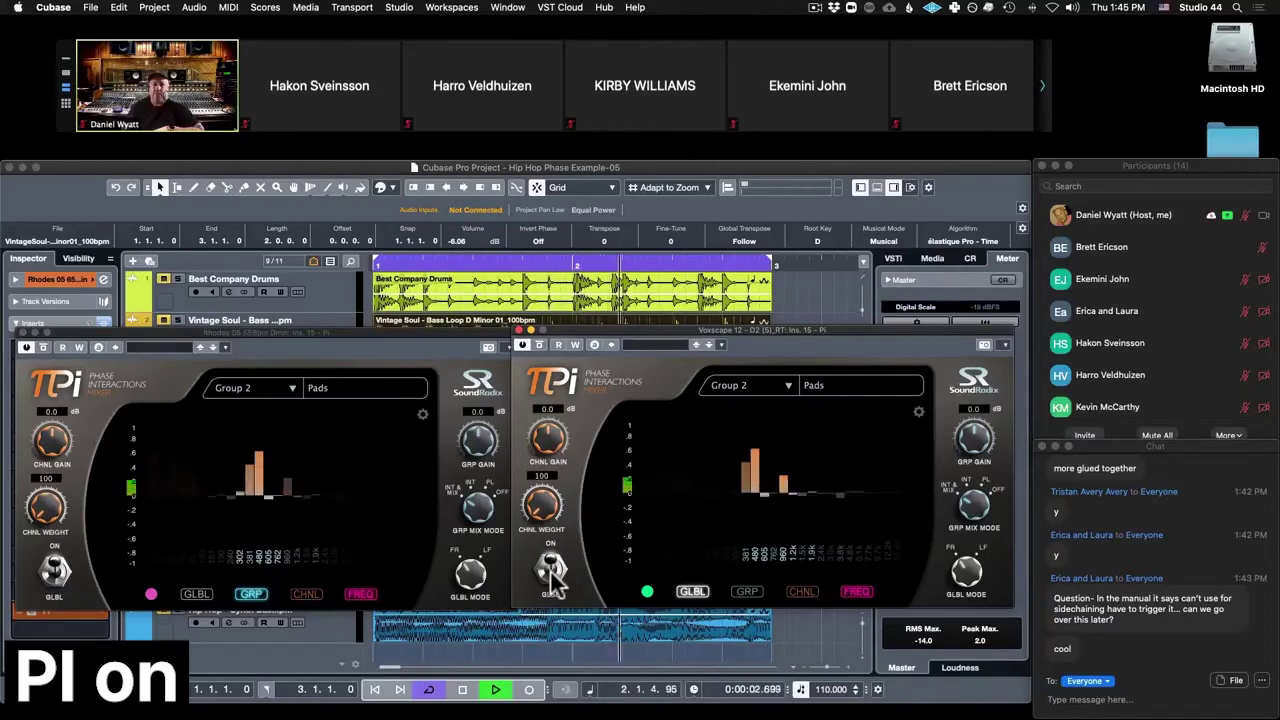
pyautogui.click(552, 570)
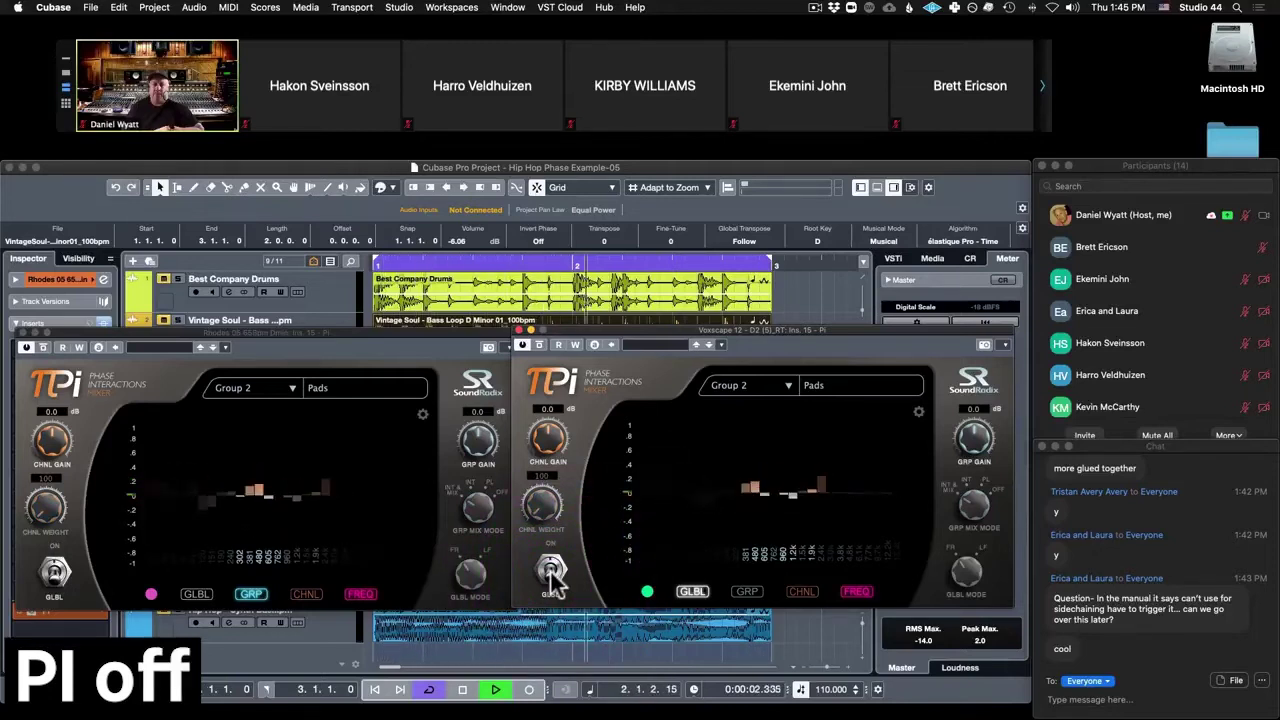
pyautogui.click(552, 570)
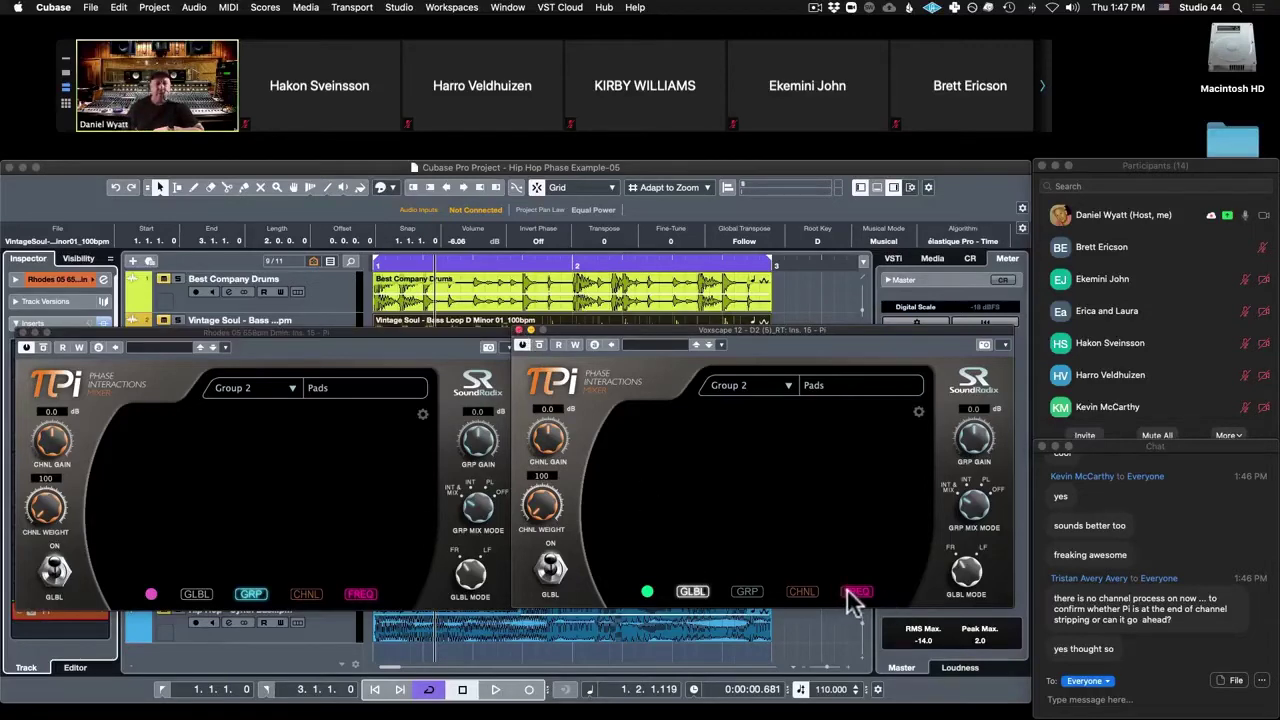
# Close both Pi windows and unsolo the Voxscape, Vintage Soul Organ and Rhodes tracks.
pyautogui.click(518, 328)
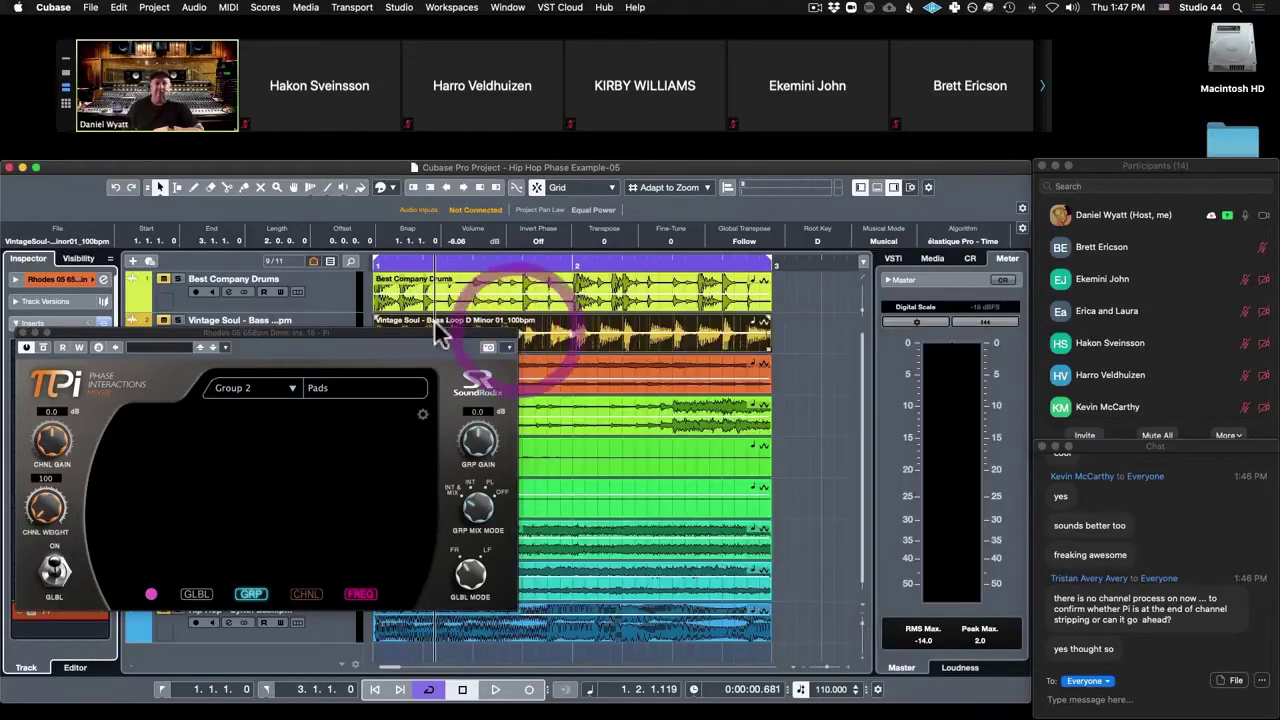
pyautogui.click(22, 333)
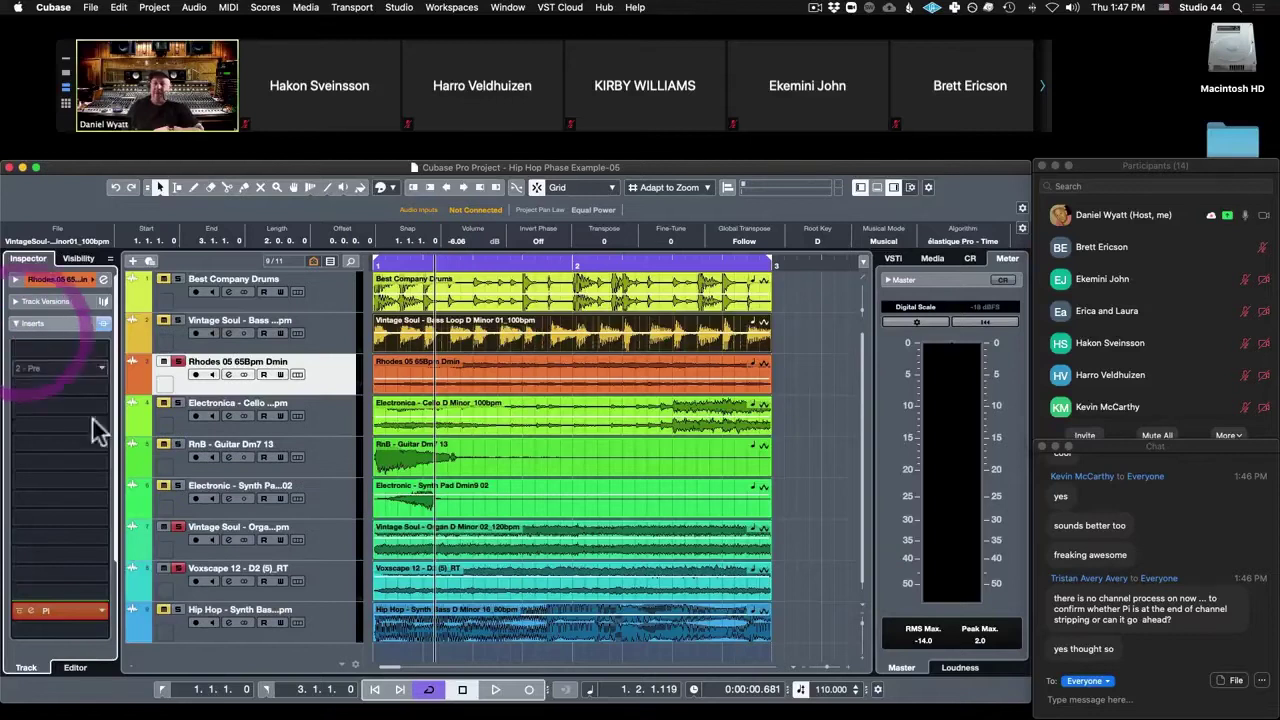
pyautogui.click(179, 569)
pyautogui.click(178, 528)
pyautogui.click(179, 363)
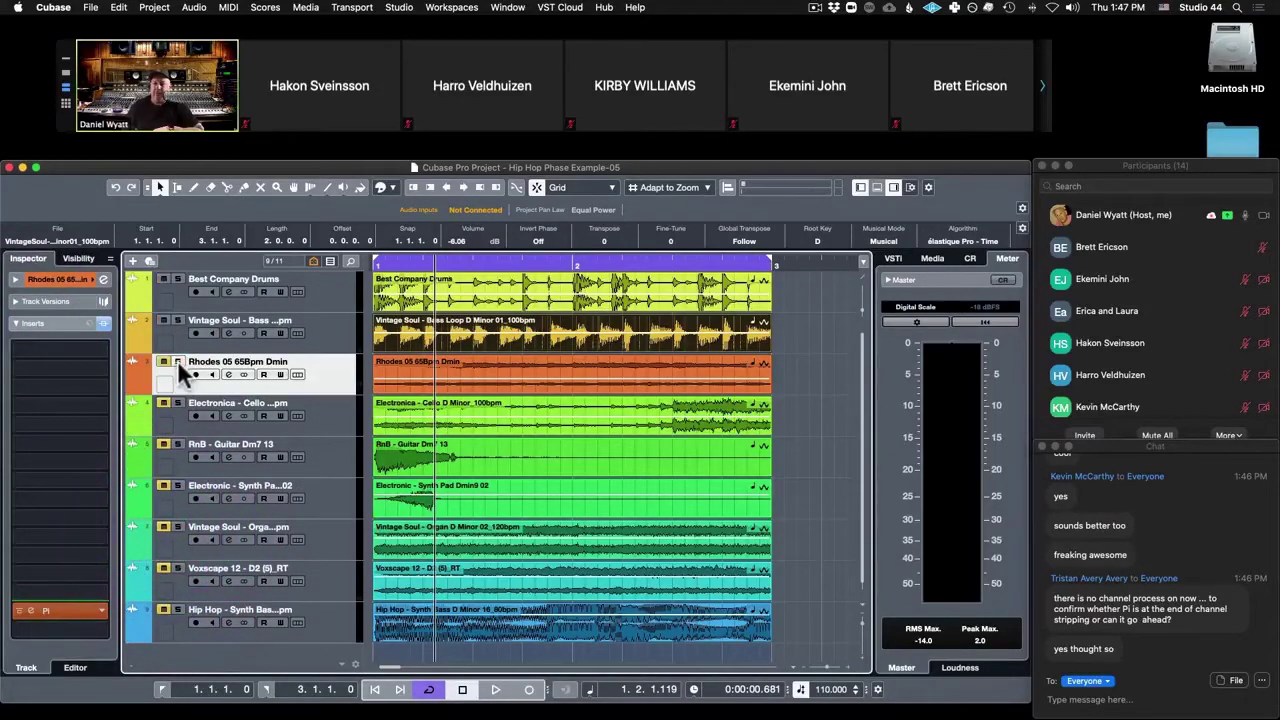
# Unmute the Voxscape, Organ, Synth Pad, Guitar, Cello and Rhodes tracks.
pyautogui.click(165, 567)
pyautogui.click(163, 527)
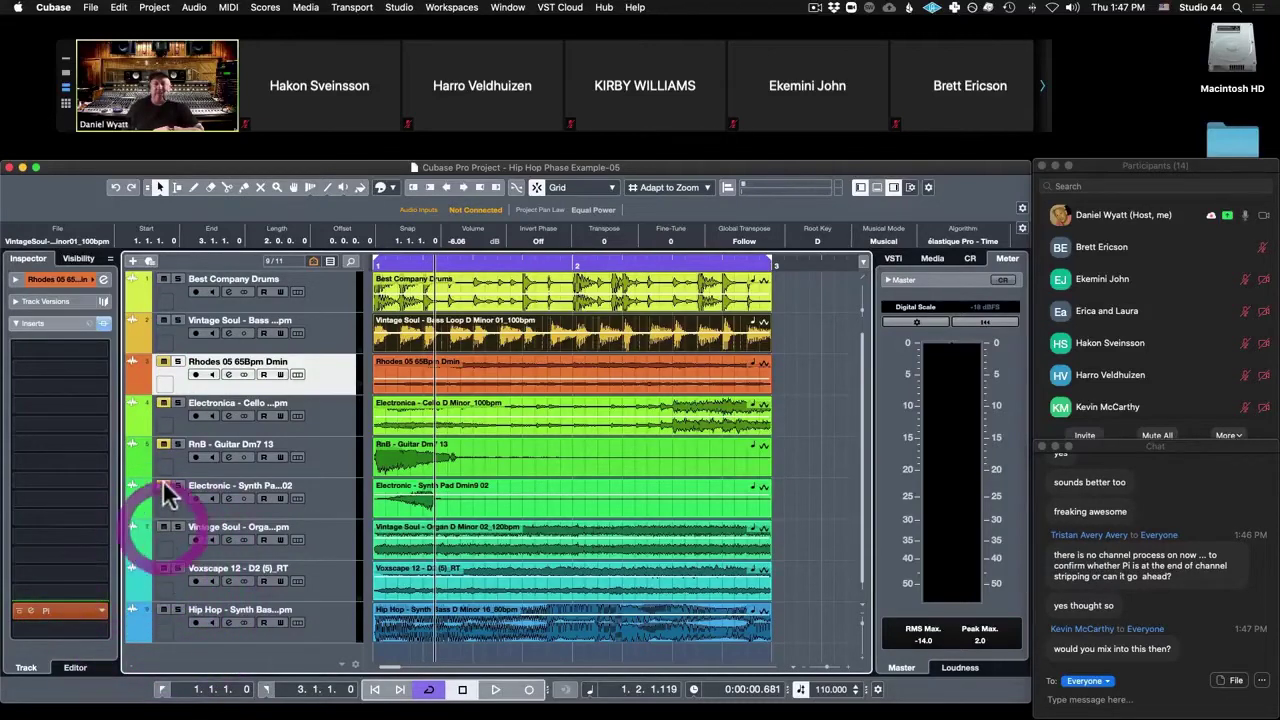
pyautogui.click(164, 486)
pyautogui.click(163, 444)
pyautogui.click(163, 403)
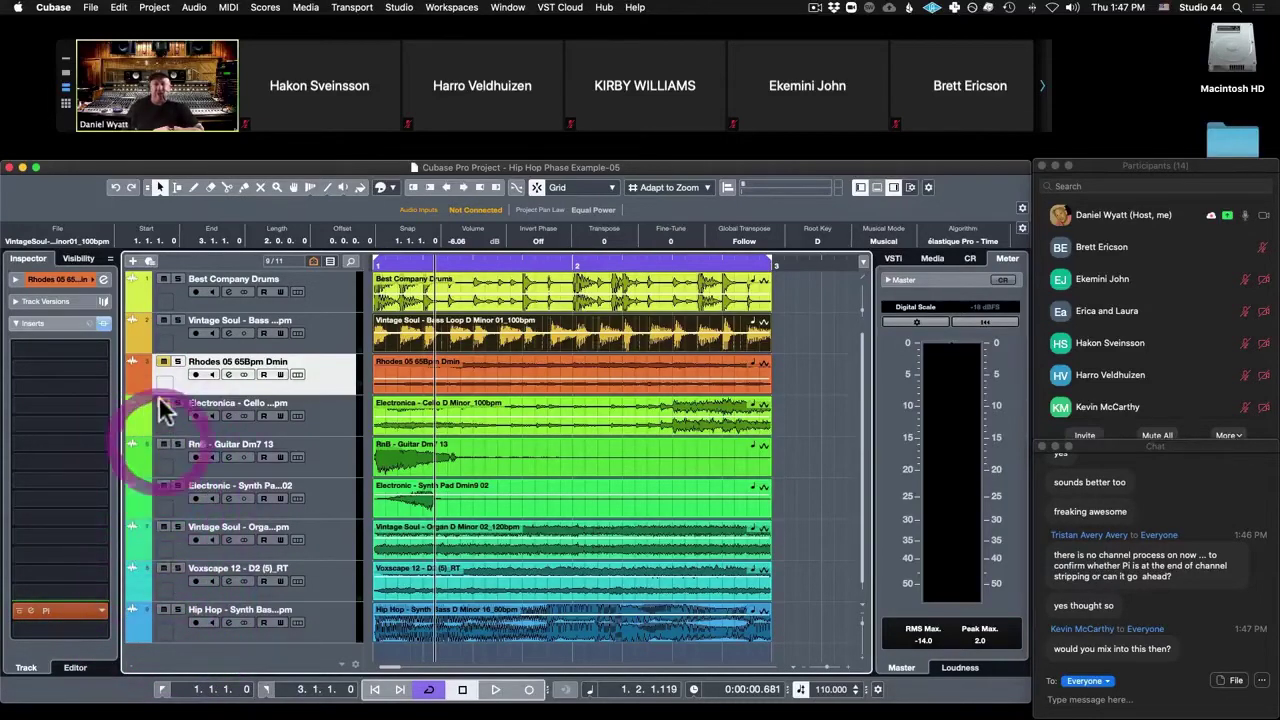
pyautogui.click(163, 361)
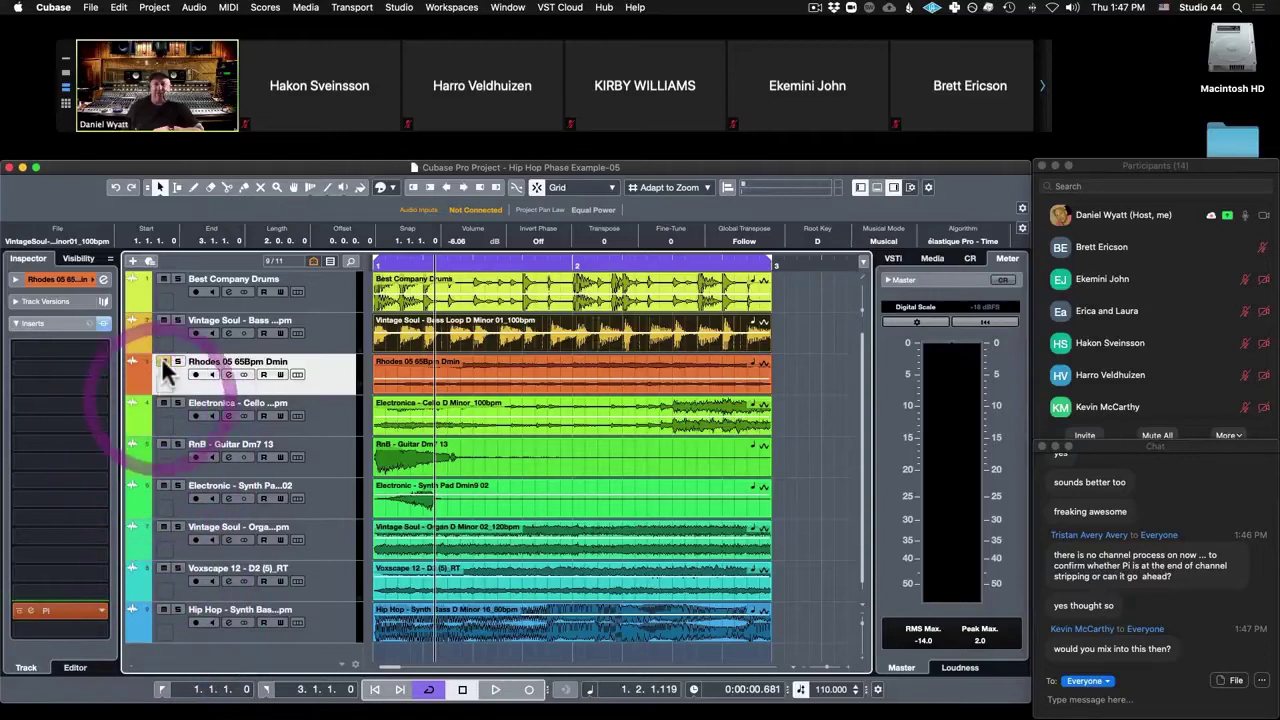
# Solo the Hip Hop Synth Bass track and listen to it briefly.
pyautogui.click(177, 610)
pyautogui.press('space')
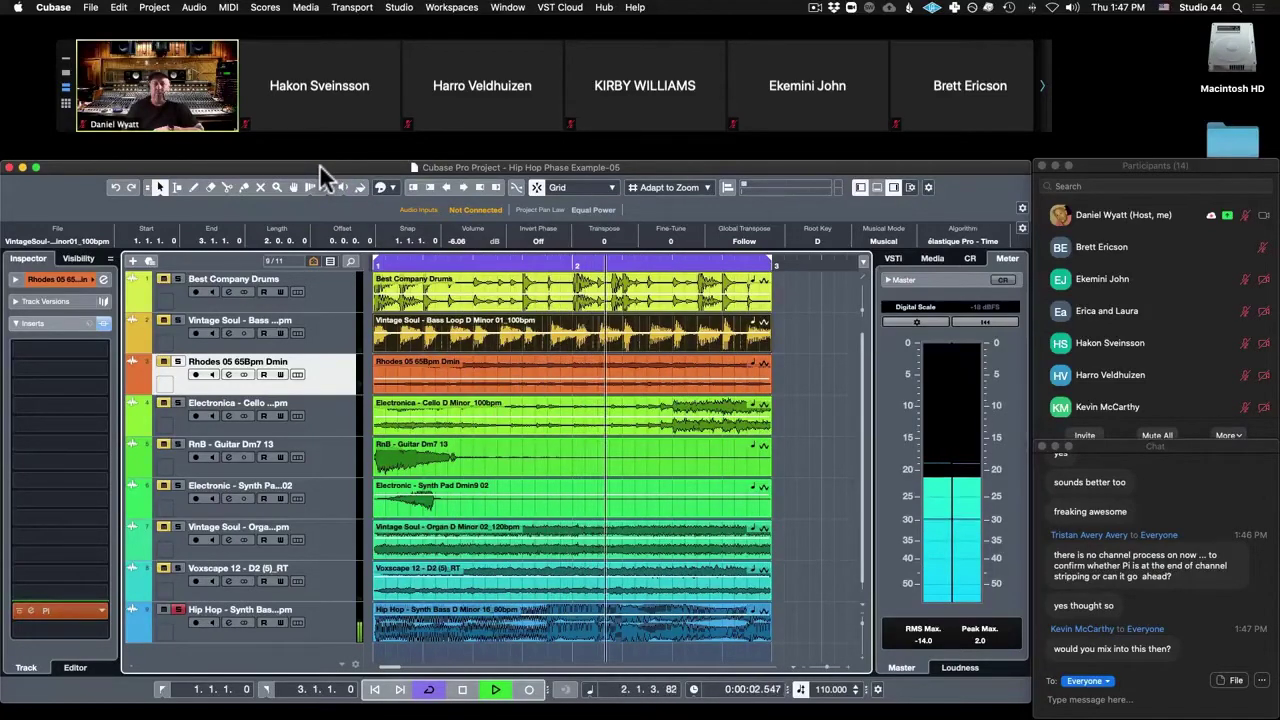
pyautogui.press('space')
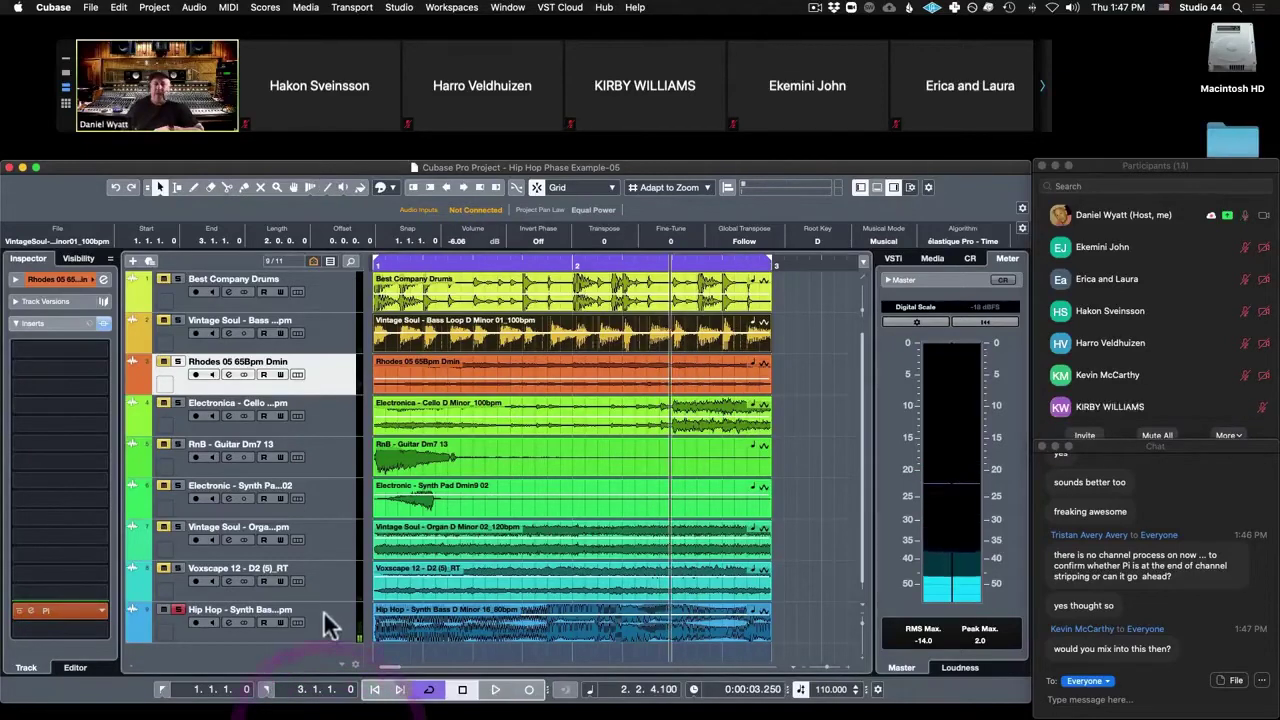
# Check the Pi group assignment on the Hip Hop Synth Bass track and close the plug-in window.
pyautogui.click(322, 625)
pyautogui.click(19, 611)
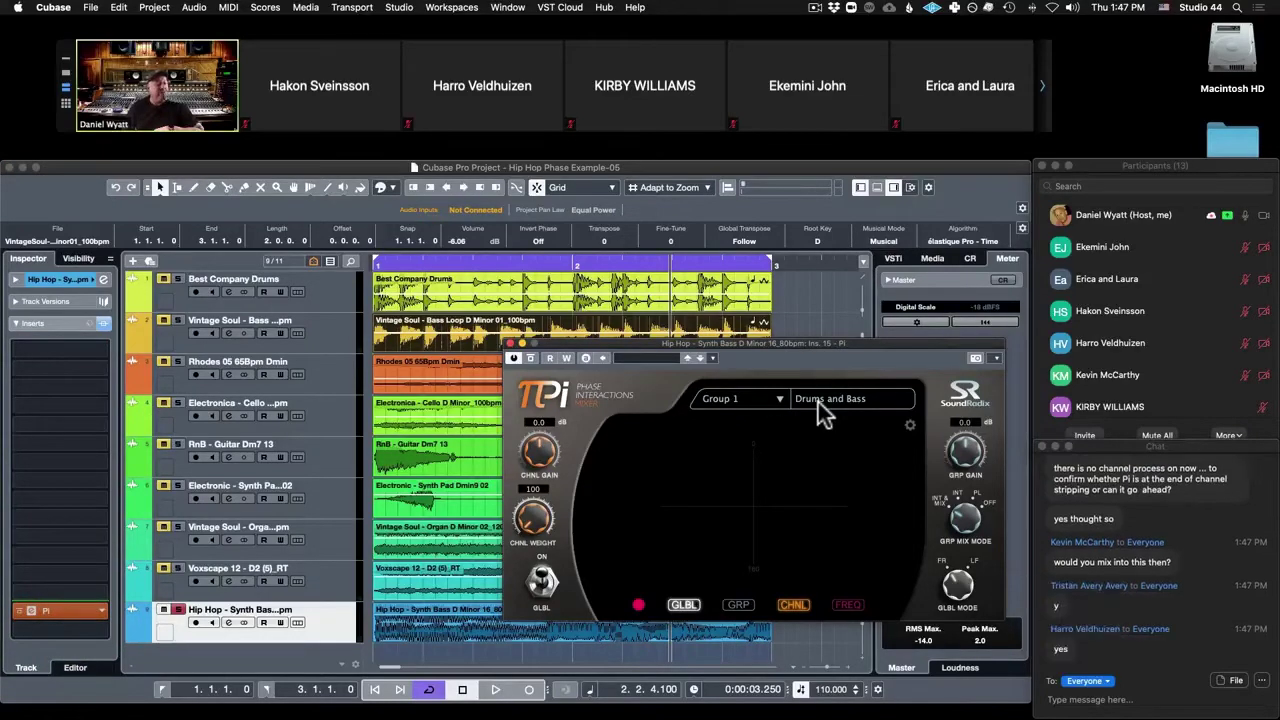
pyautogui.click(512, 343)
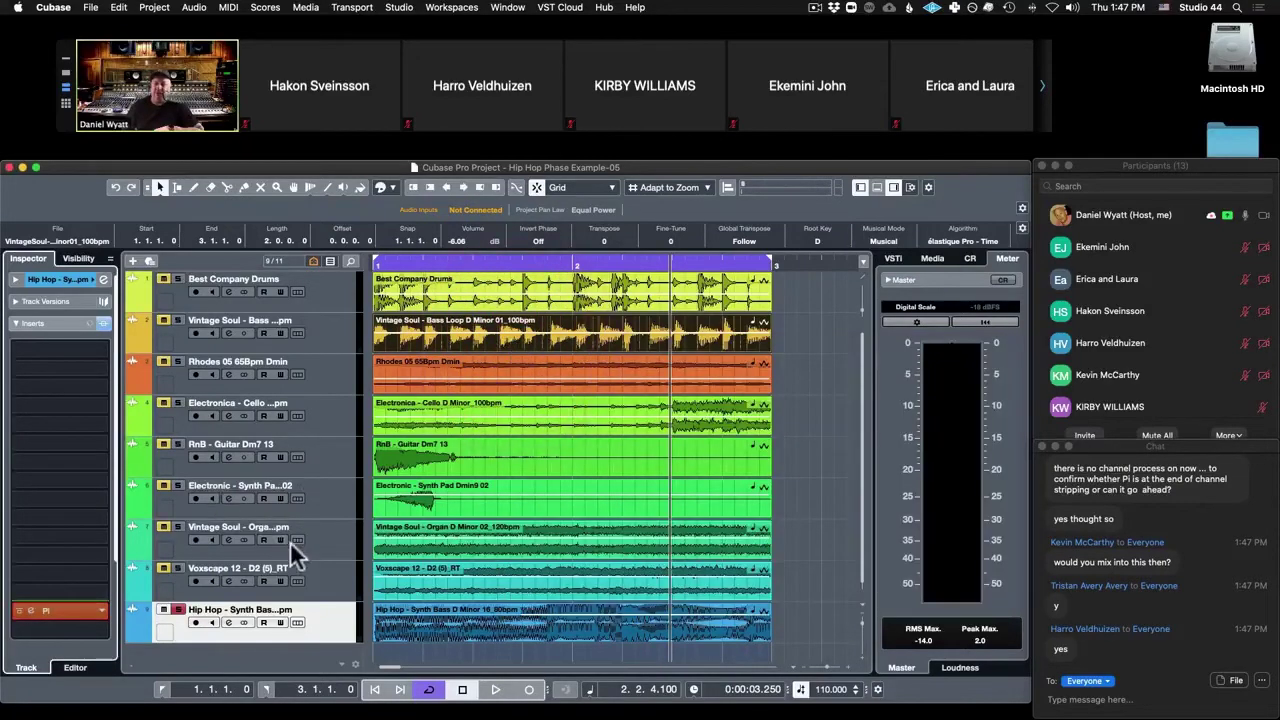
# Inspect the inserts on each track in turn, from Voxscape up to Best Company Drums and back down.
pyautogui.click(337, 588)
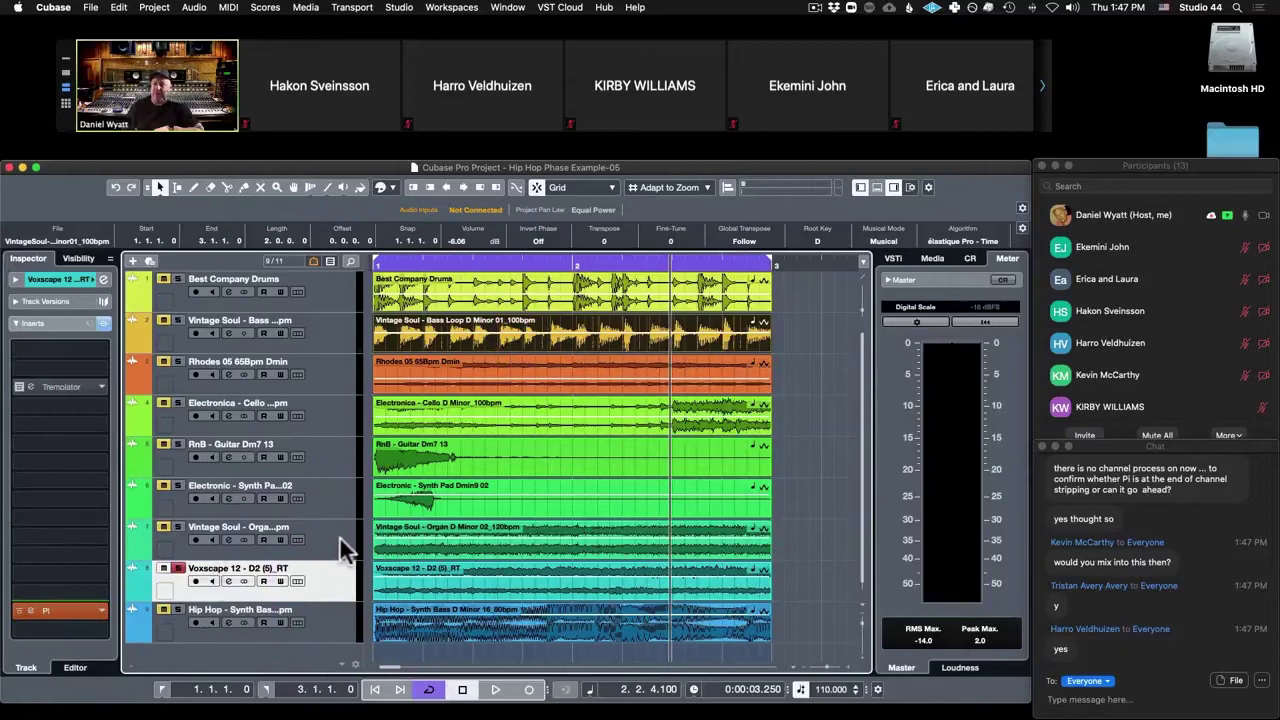
pyautogui.click(338, 545)
pyautogui.click(322, 495)
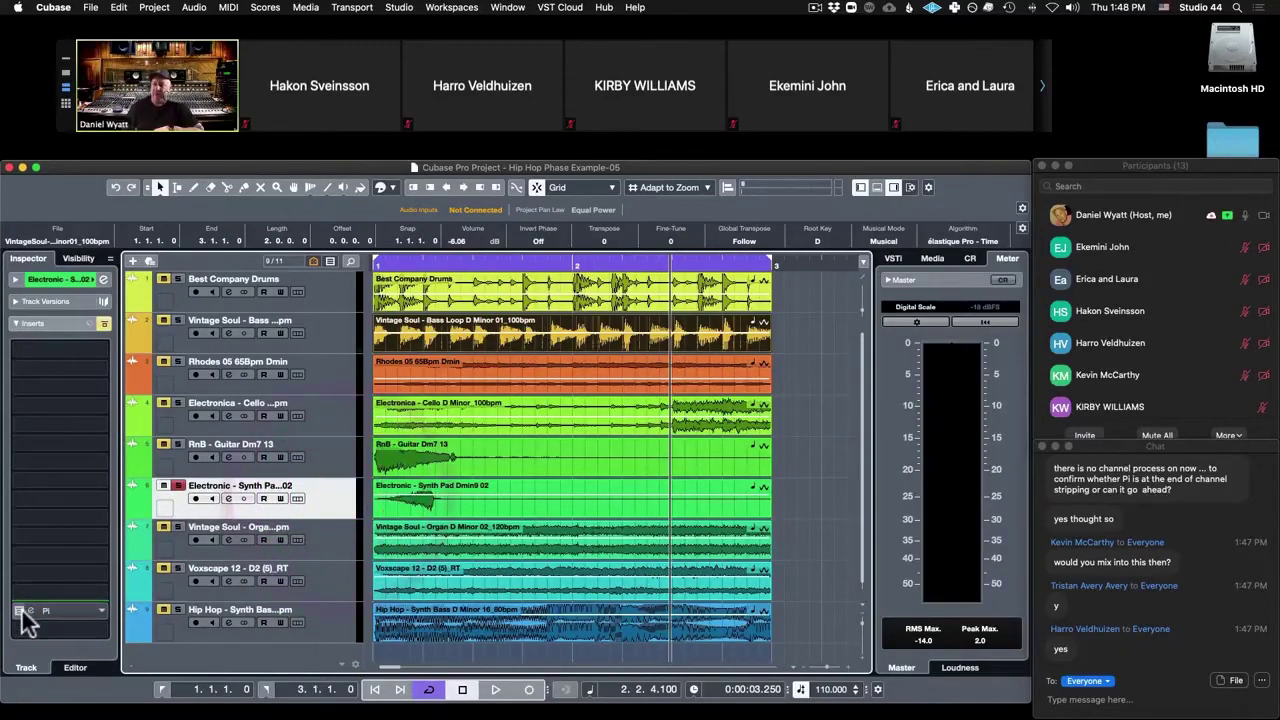
pyautogui.click(310, 460)
pyautogui.click(322, 378)
pyautogui.click(324, 337)
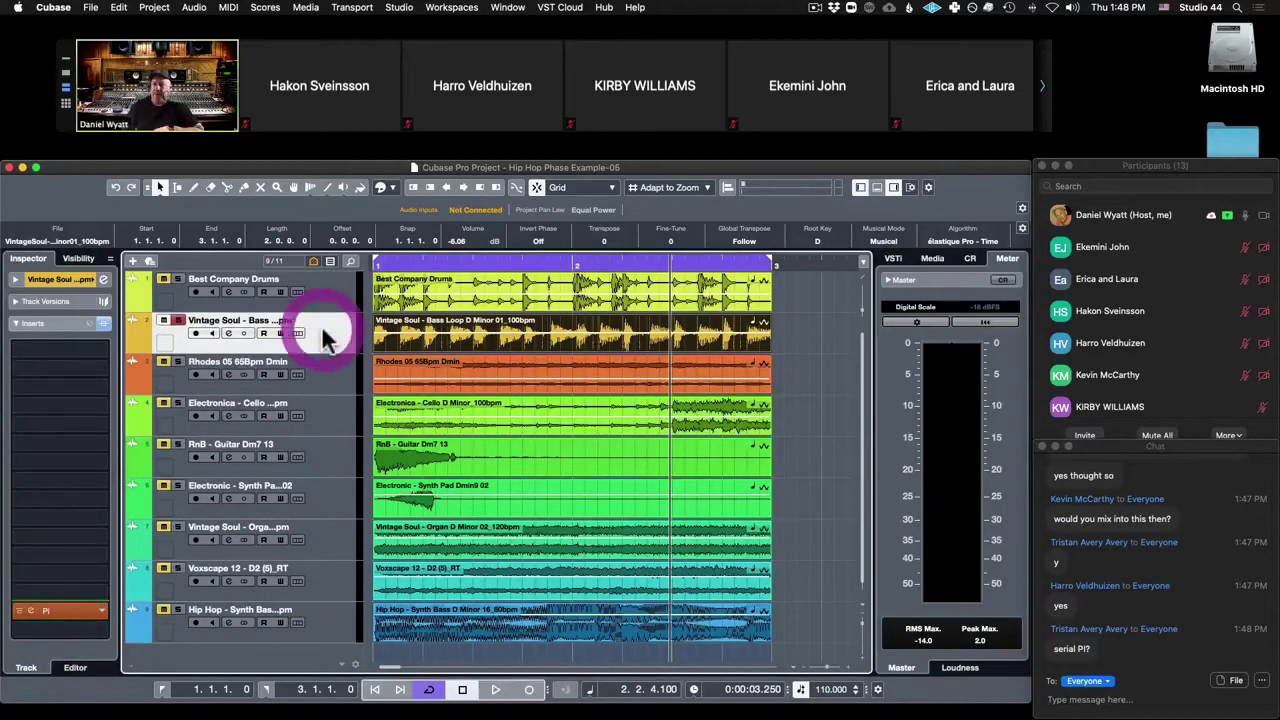
pyautogui.click(325, 296)
pyautogui.press('Down')
pyautogui.press('Down')
pyautogui.press('Down')
pyautogui.press('Down')
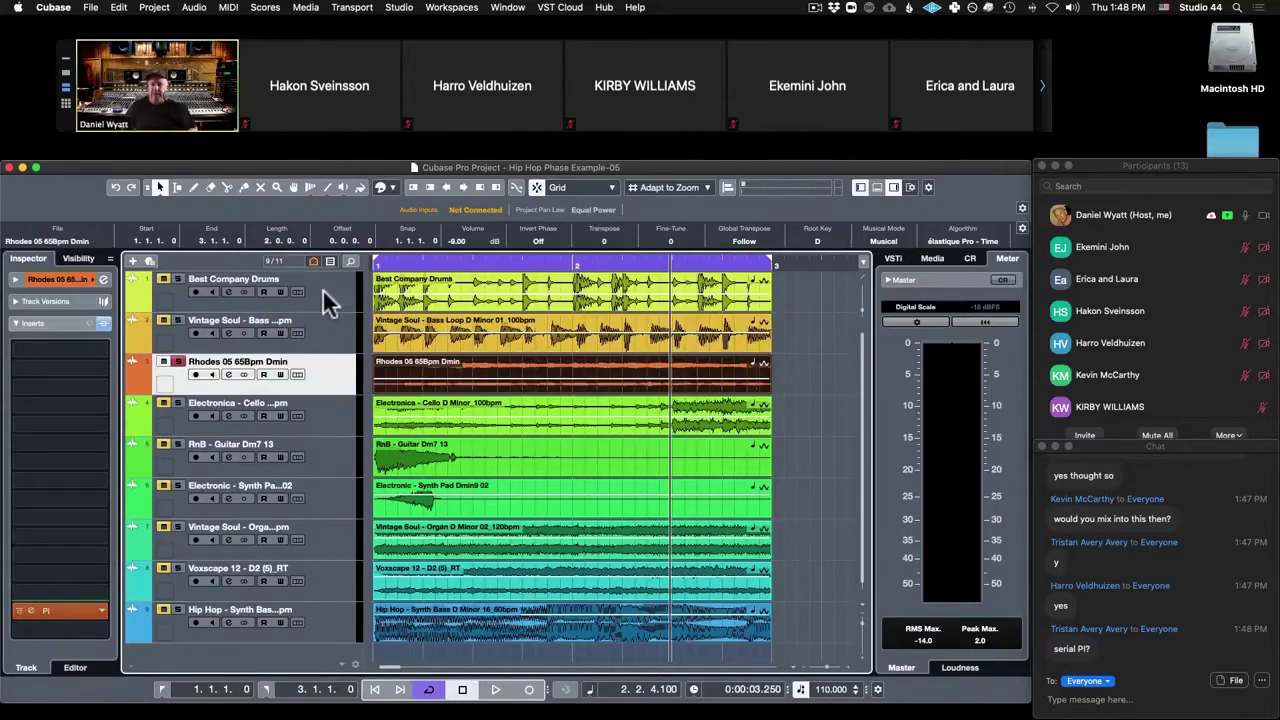
pyautogui.press('Down')
pyautogui.press('Down')
# Reactivate the Tremolator insert on the Voxscape track and unsolo the track.
pyautogui.click(322, 288)
pyautogui.press('Down')
pyautogui.press('Down')
pyautogui.press('Down')
pyautogui.press('Down')
pyautogui.press('Down')
pyautogui.press('Down')
pyautogui.press('Down')
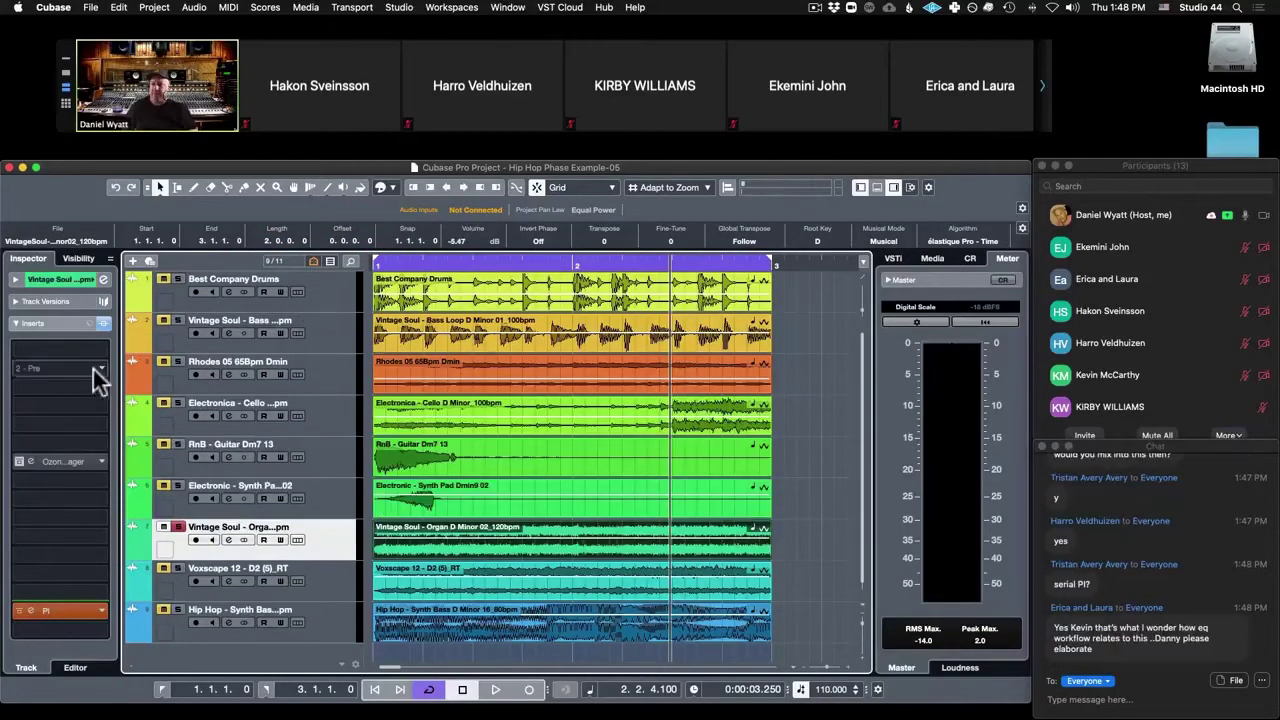
pyautogui.click(19, 387)
pyautogui.click(177, 567)
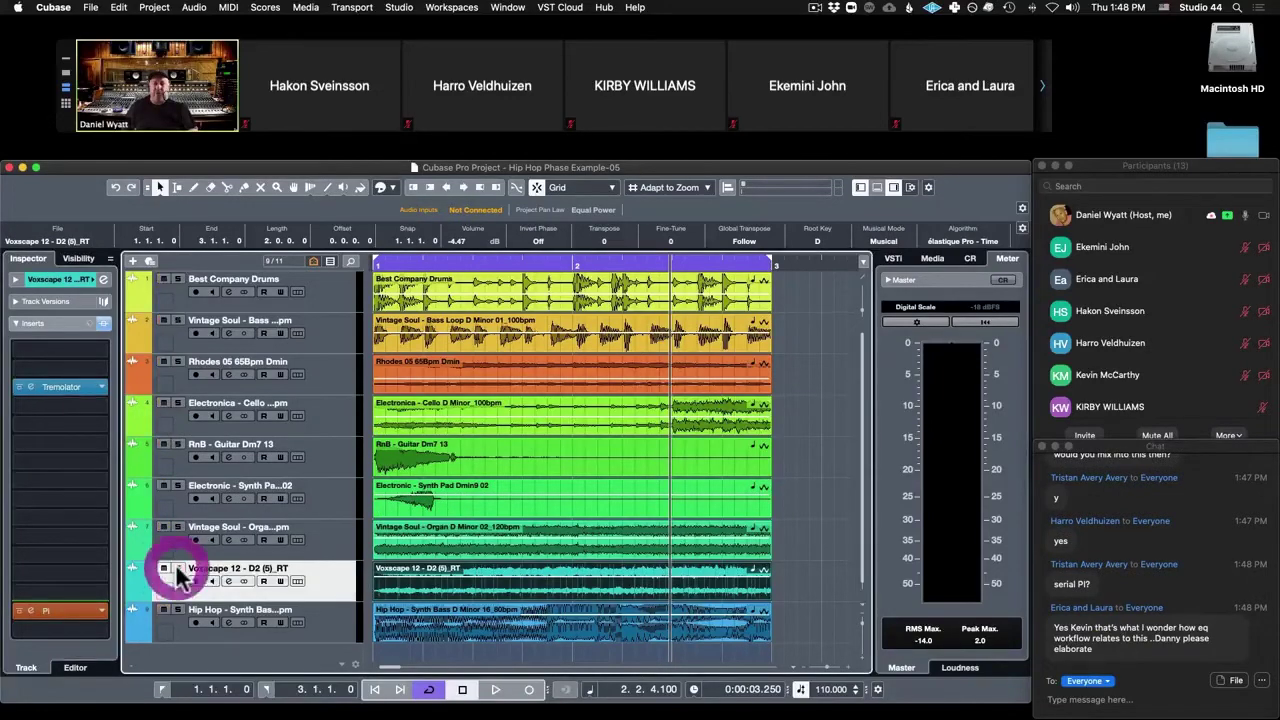
# Mute every track except Best Company Drums, from the Vintage Soul Bass down to the Hip Hop Synth Bass.
pyautogui.click(164, 362)
pyautogui.click(164, 404)
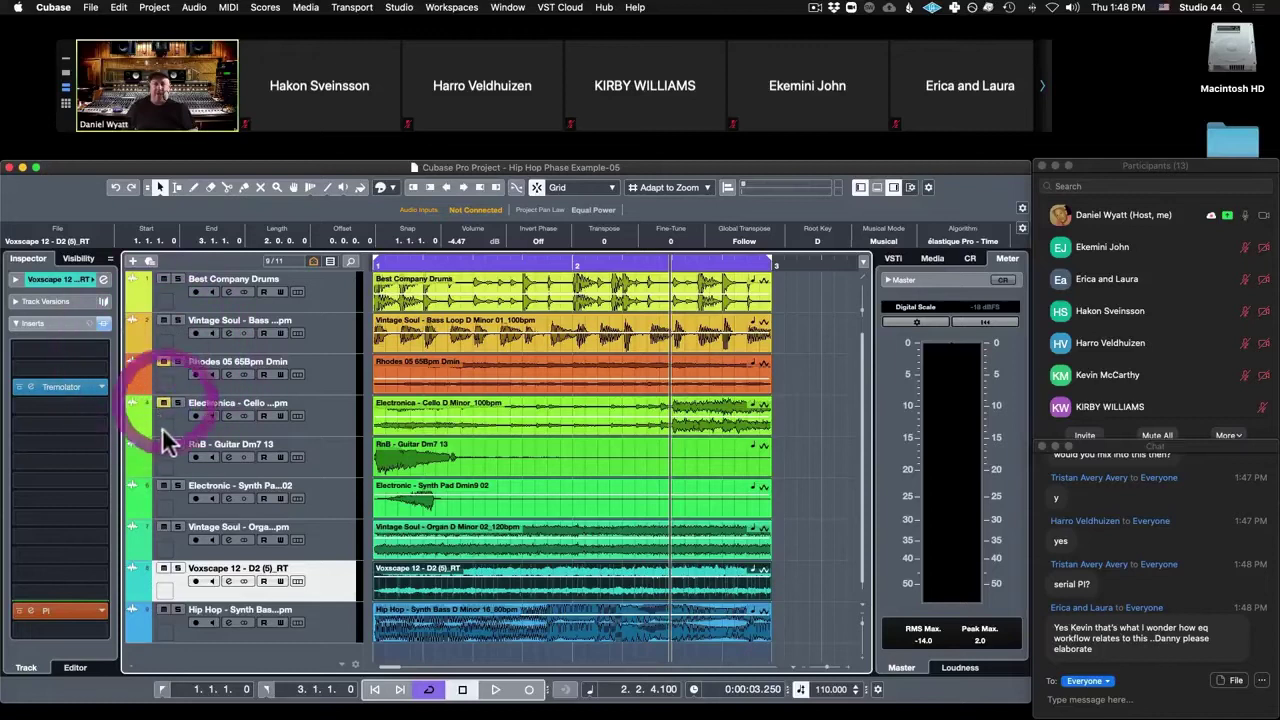
pyautogui.click(164, 445)
pyautogui.click(164, 486)
pyautogui.click(164, 527)
pyautogui.click(164, 568)
pyautogui.click(163, 609)
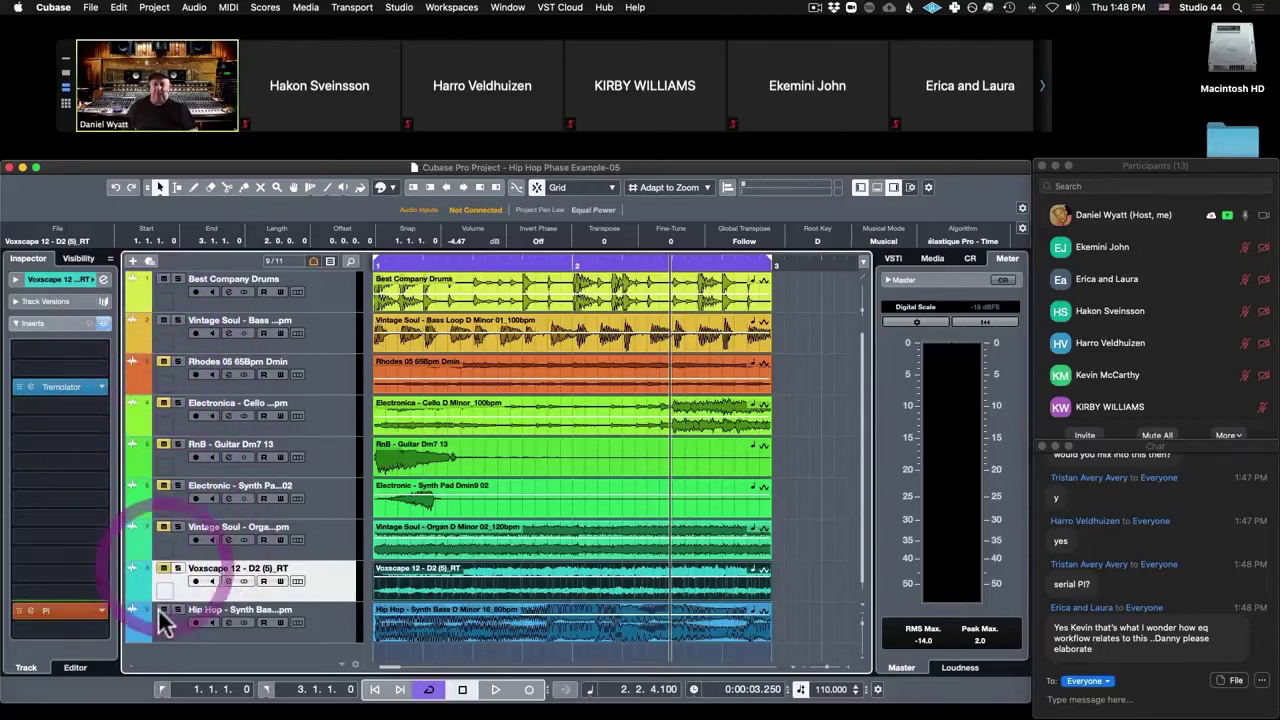
pyautogui.click(164, 321)
# Play the drums alone and bring in the Vintage Soul Bass, Rhodes and Cello one by one by unmuting them.
pyautogui.press('space')
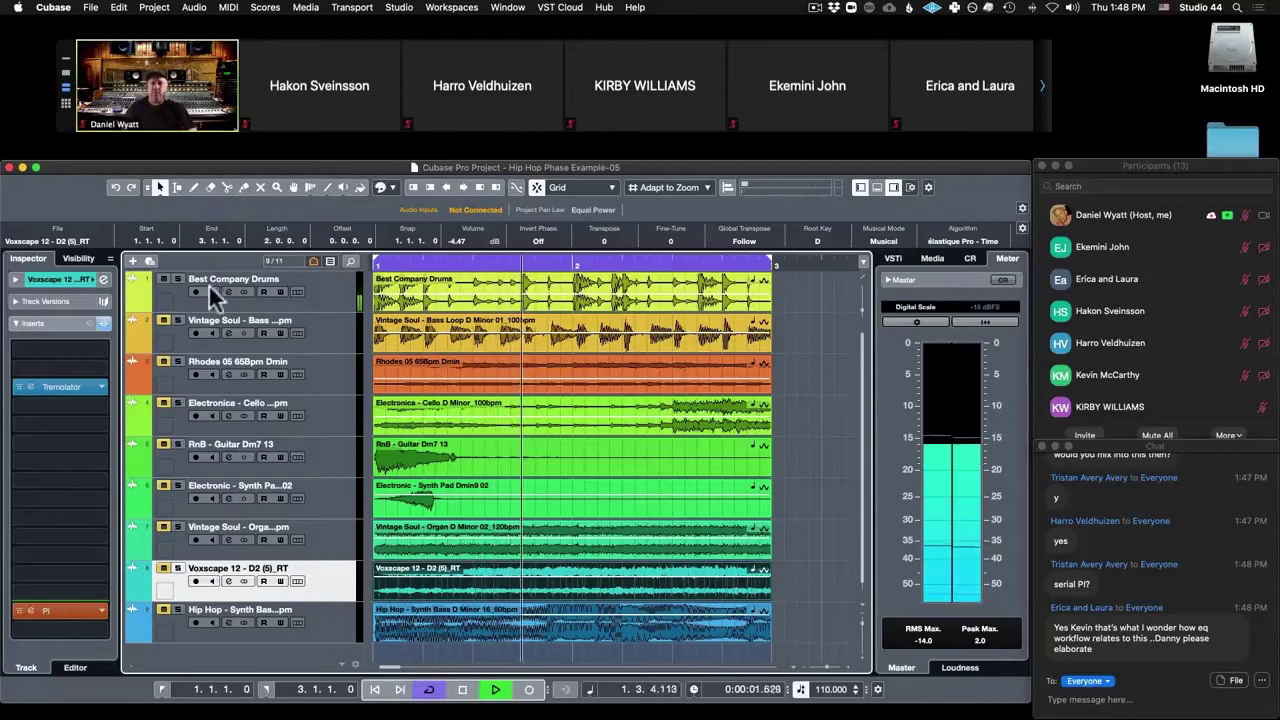
pyautogui.click(164, 320)
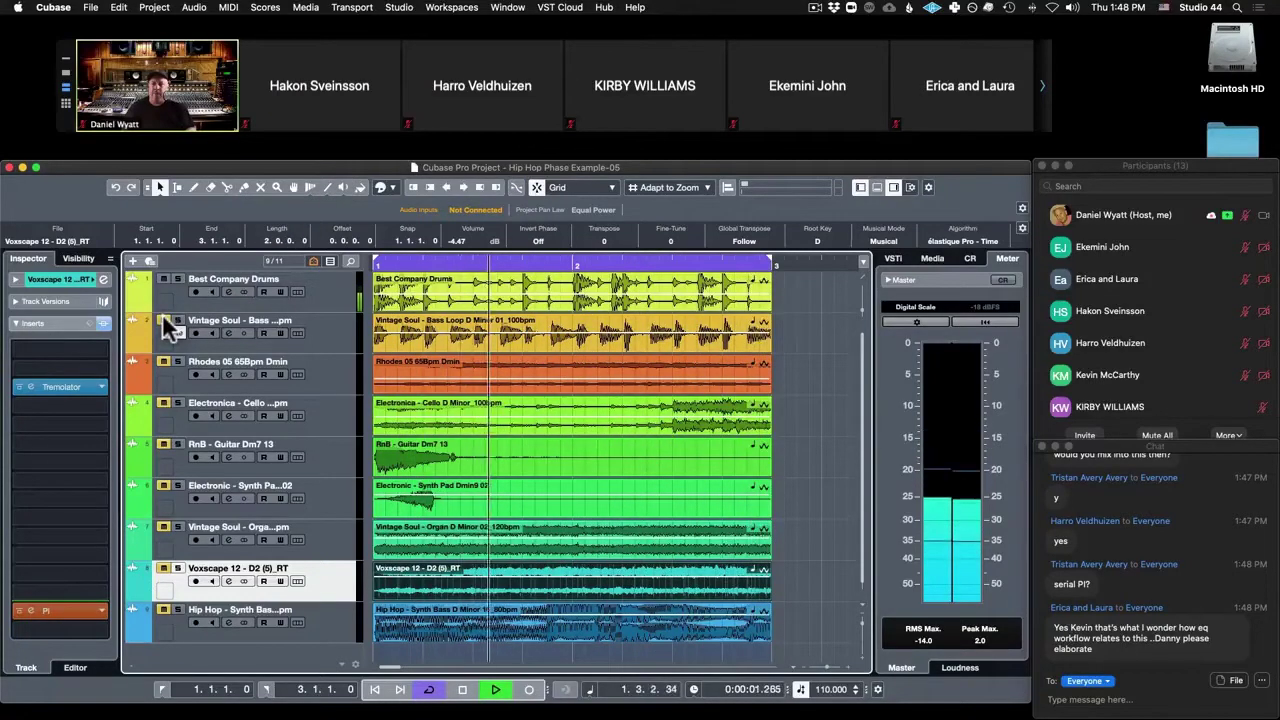
pyautogui.click(164, 321)
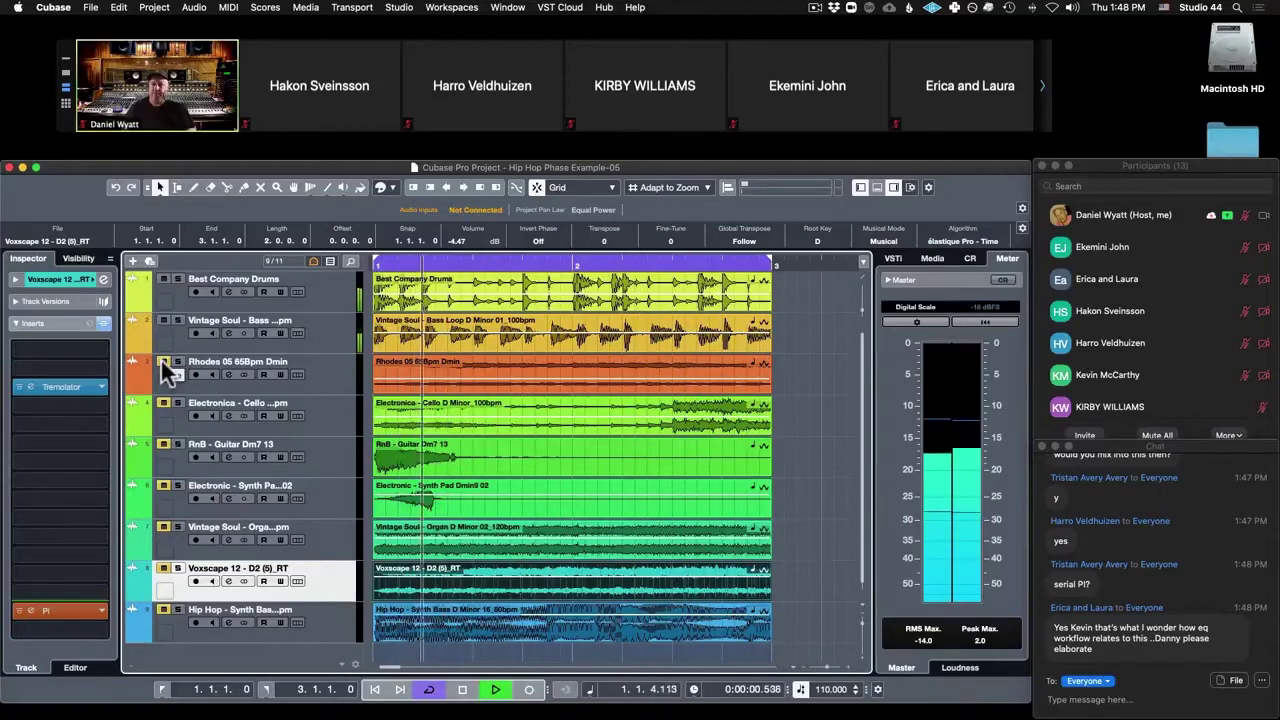
pyautogui.click(163, 362)
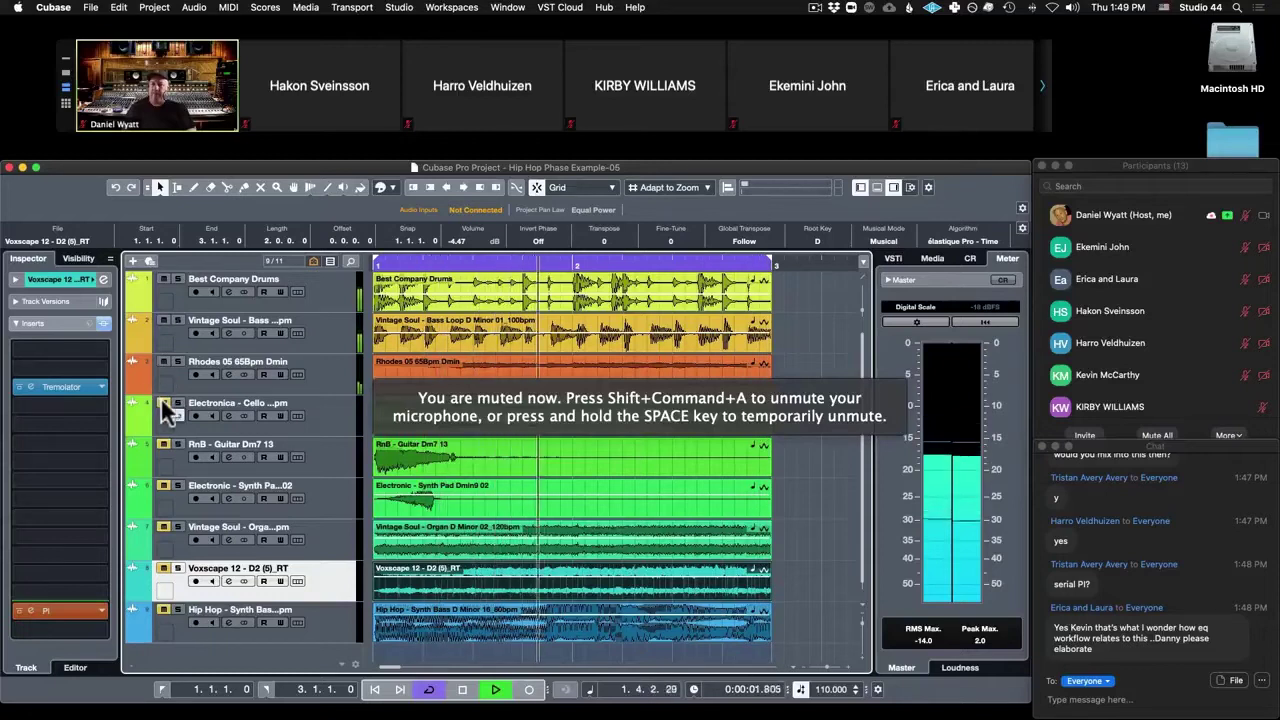
pyautogui.click(166, 408)
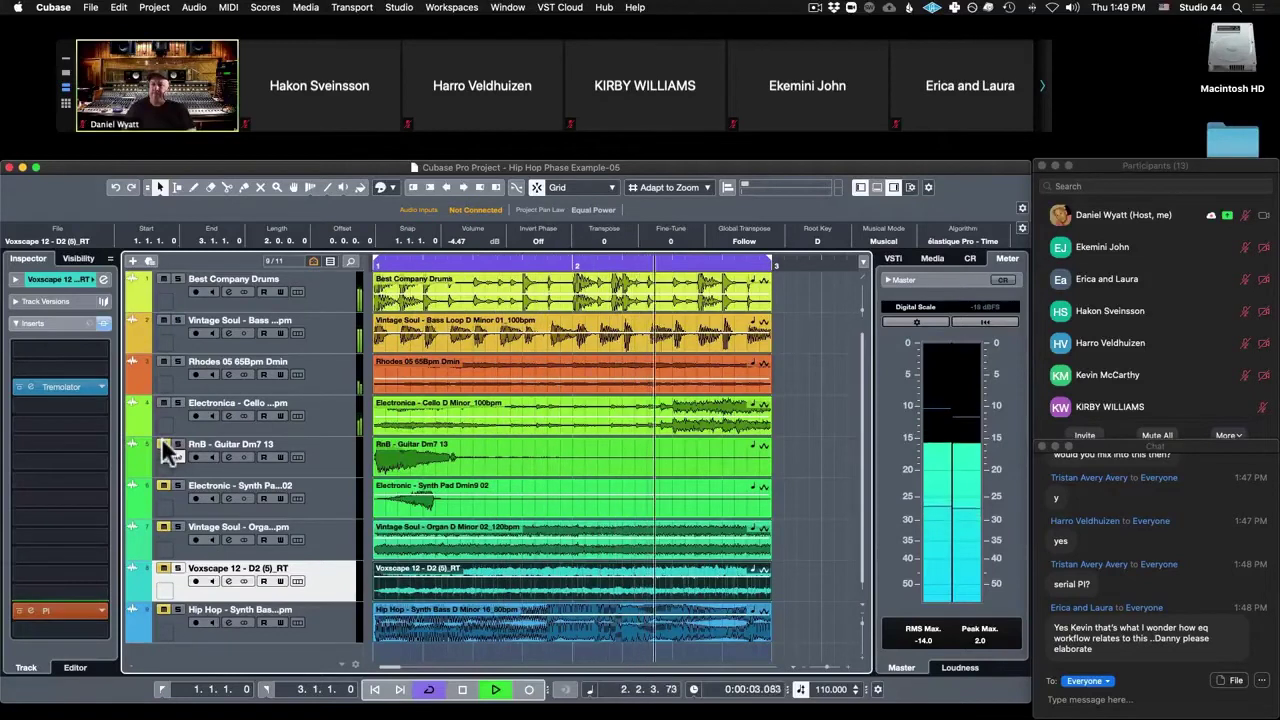
# Unmute the Guitar, Synth Pad, Organ, Voxscape and Hip Hop Synth Bass tracks one after another during playback.
pyautogui.click(166, 446)
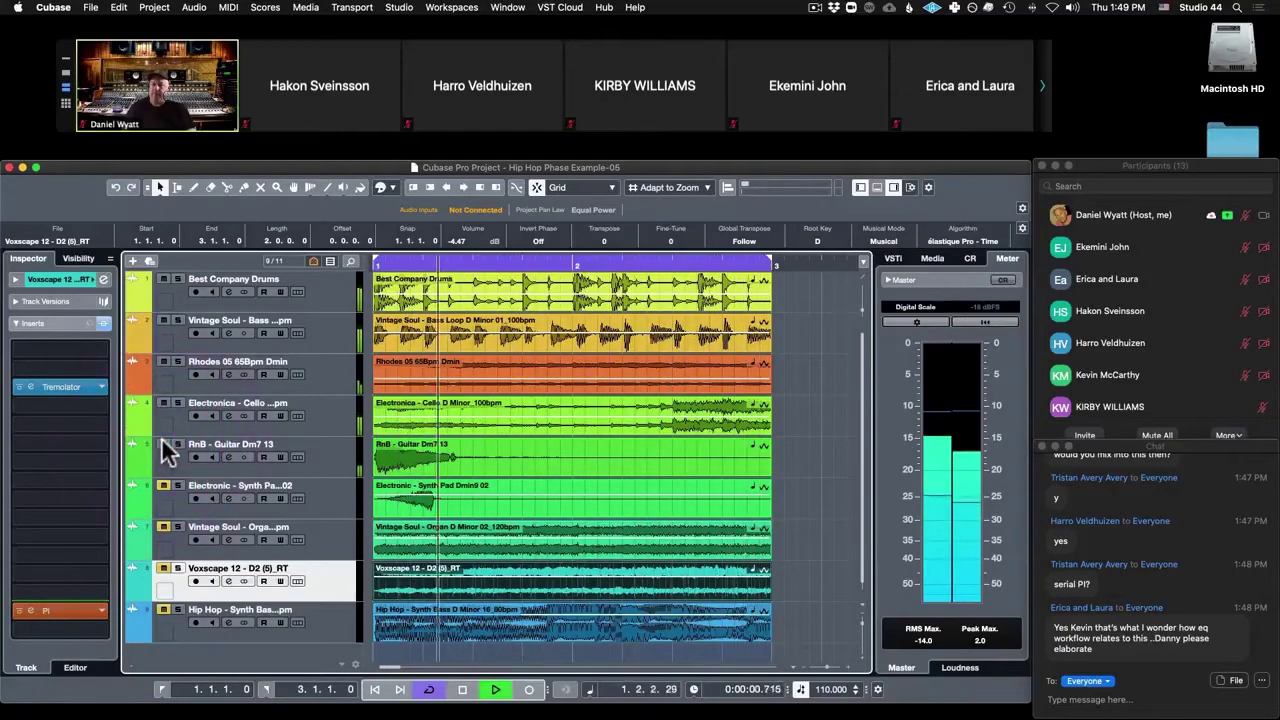
pyautogui.click(165, 488)
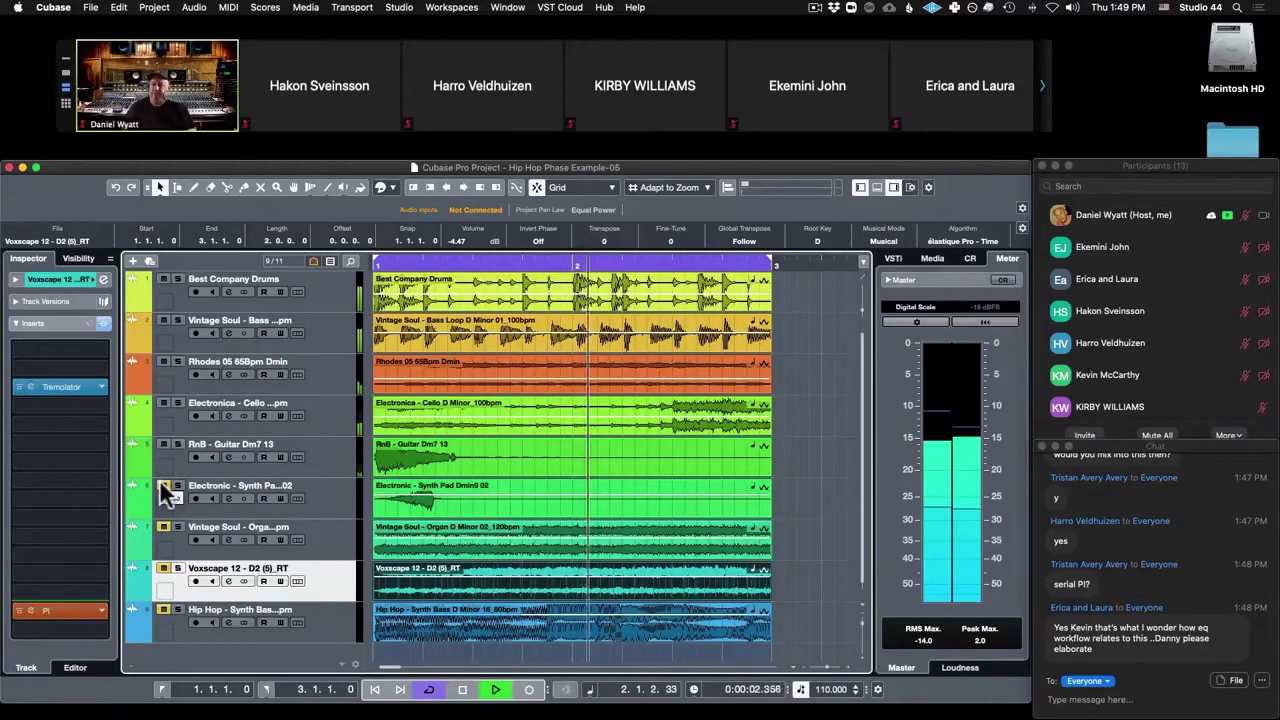
pyautogui.click(164, 488)
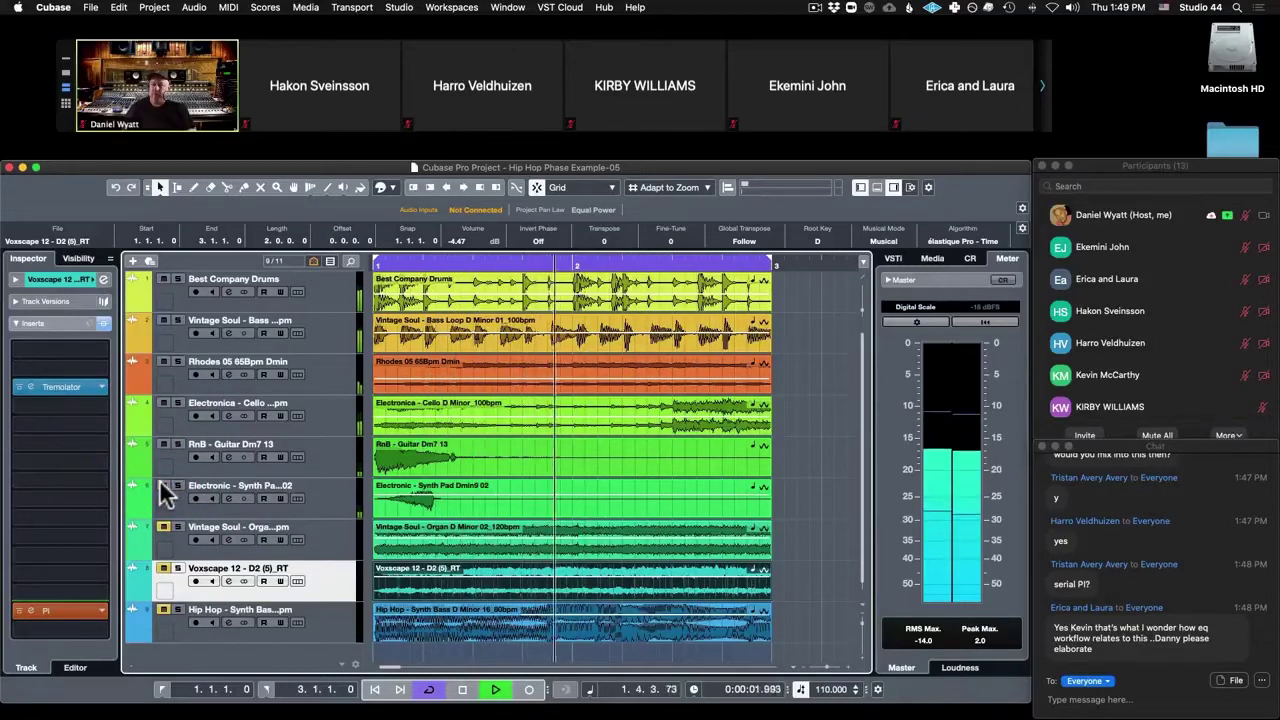
pyautogui.click(167, 533)
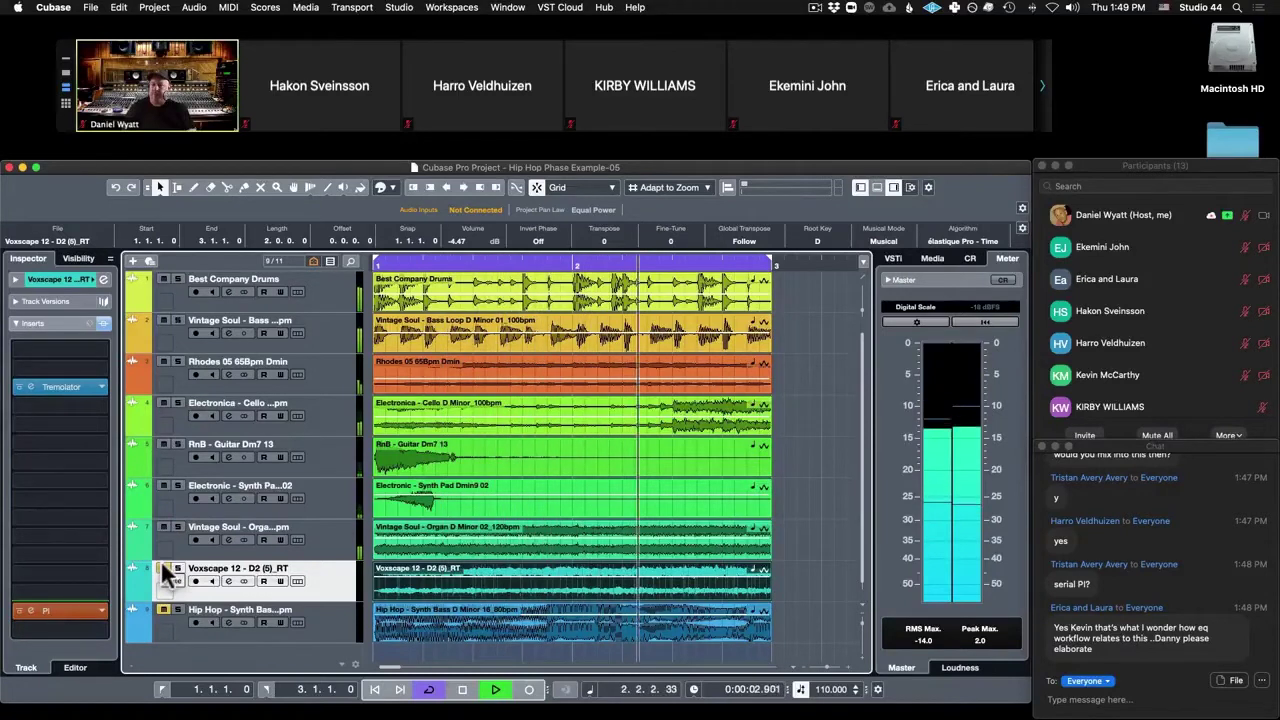
pyautogui.click(160, 559)
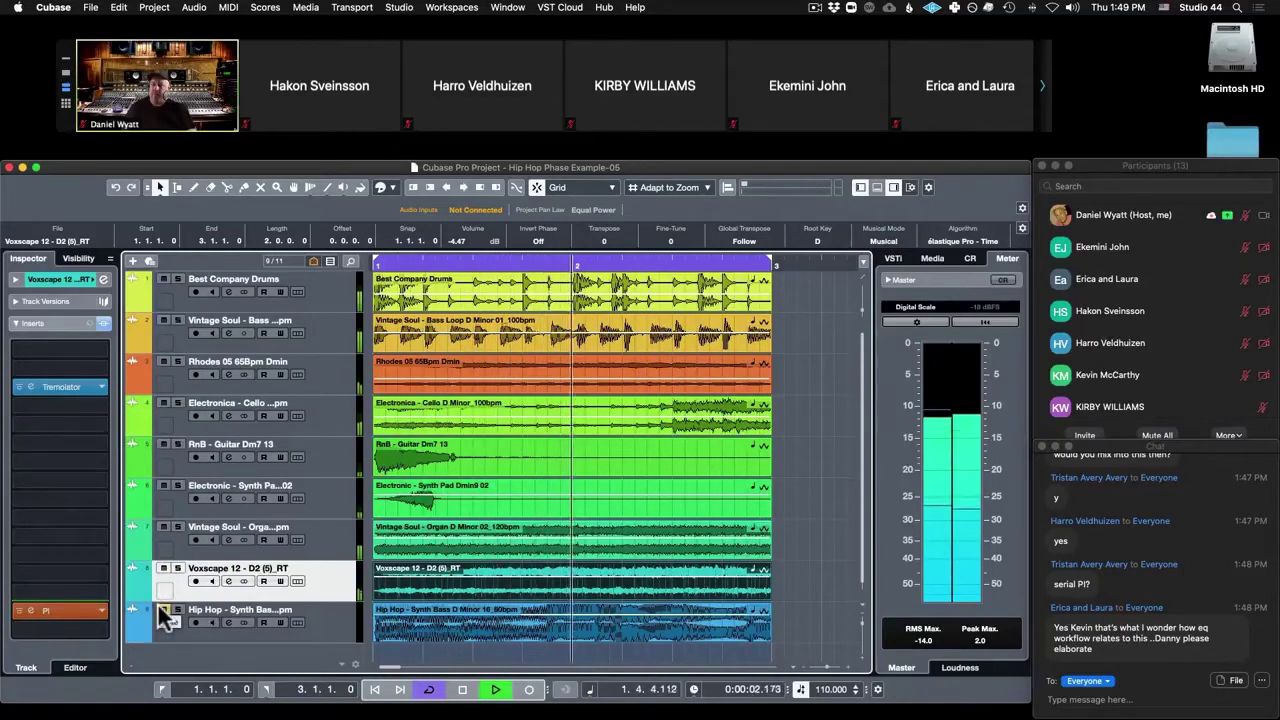
pyautogui.click(160, 608)
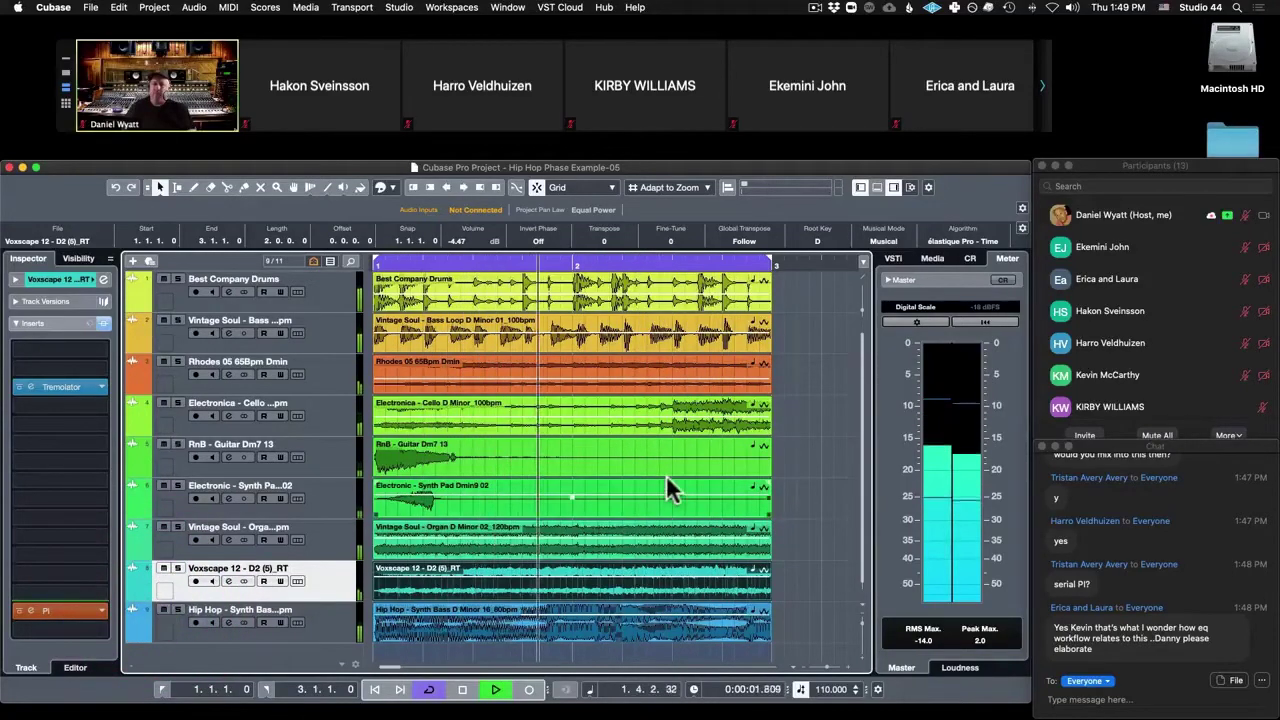
# Bring the MixConsole to the front, compare the playing mix with all inserts bypassed and active, and stop playback.
pyautogui.hotkey('ctrl', 'Up')
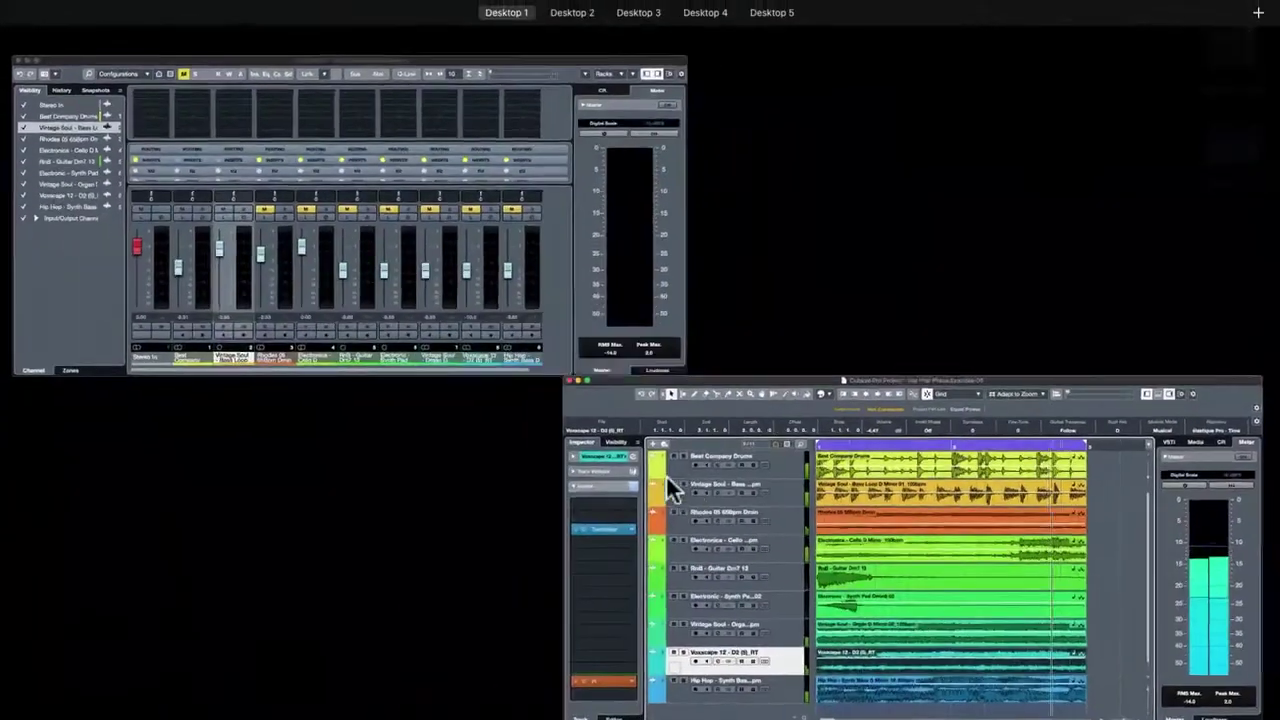
pyautogui.click(466, 350)
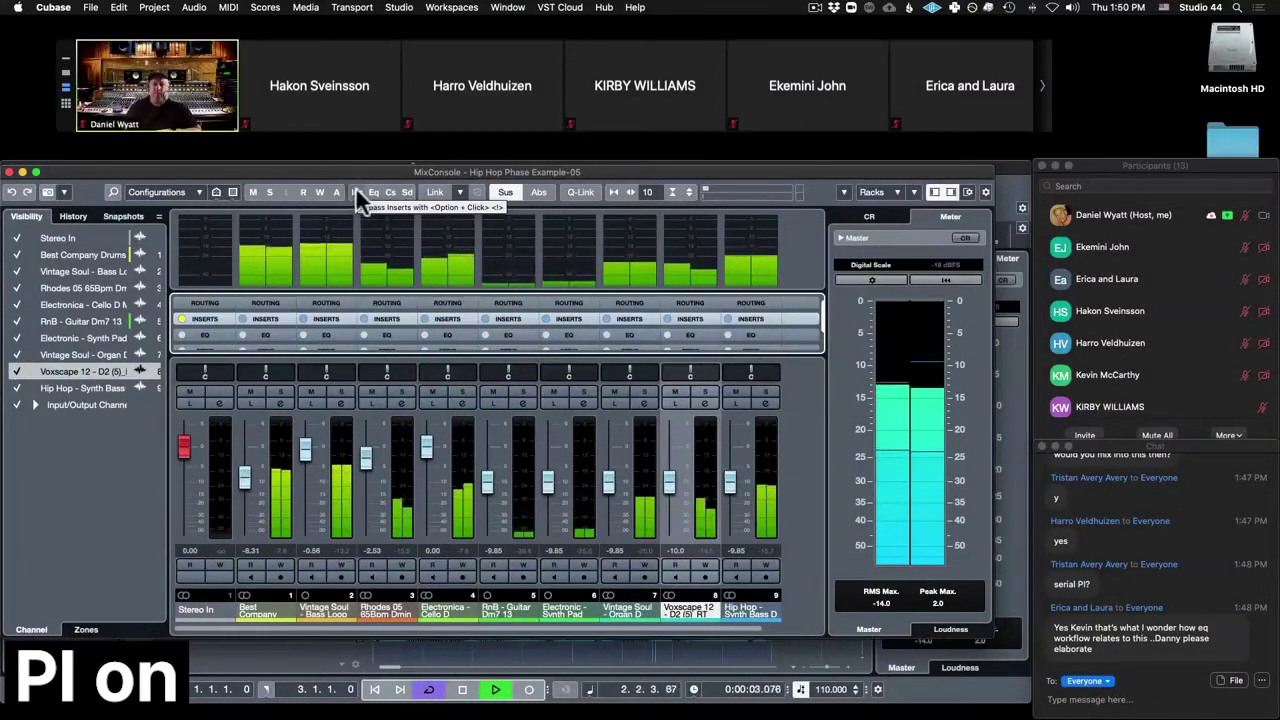
pyautogui.click(356, 189)
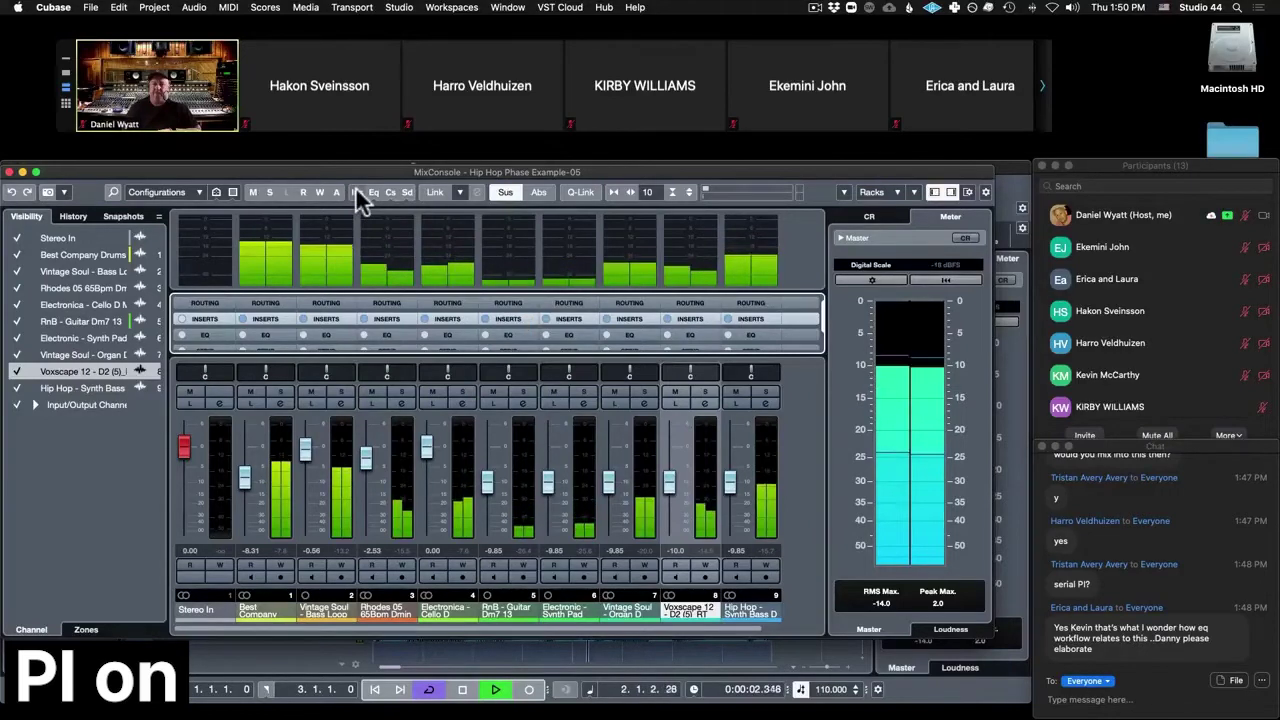
pyautogui.click(355, 189)
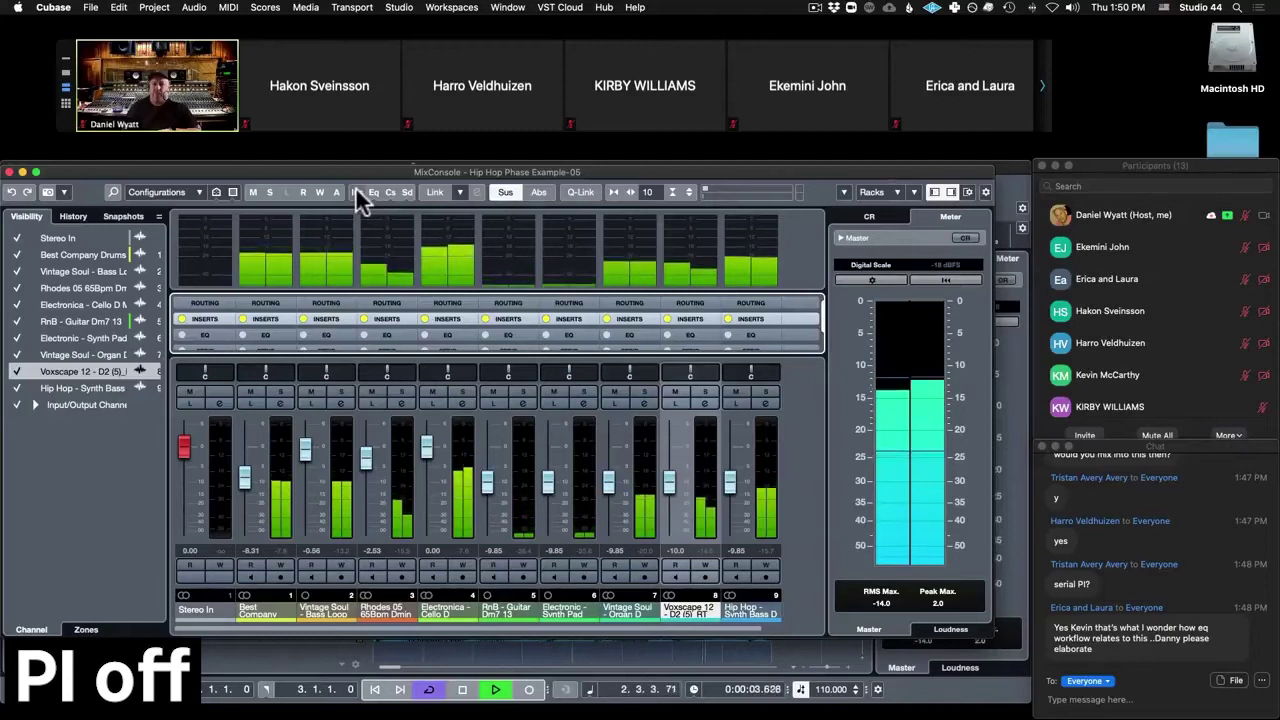
pyautogui.click(355, 186)
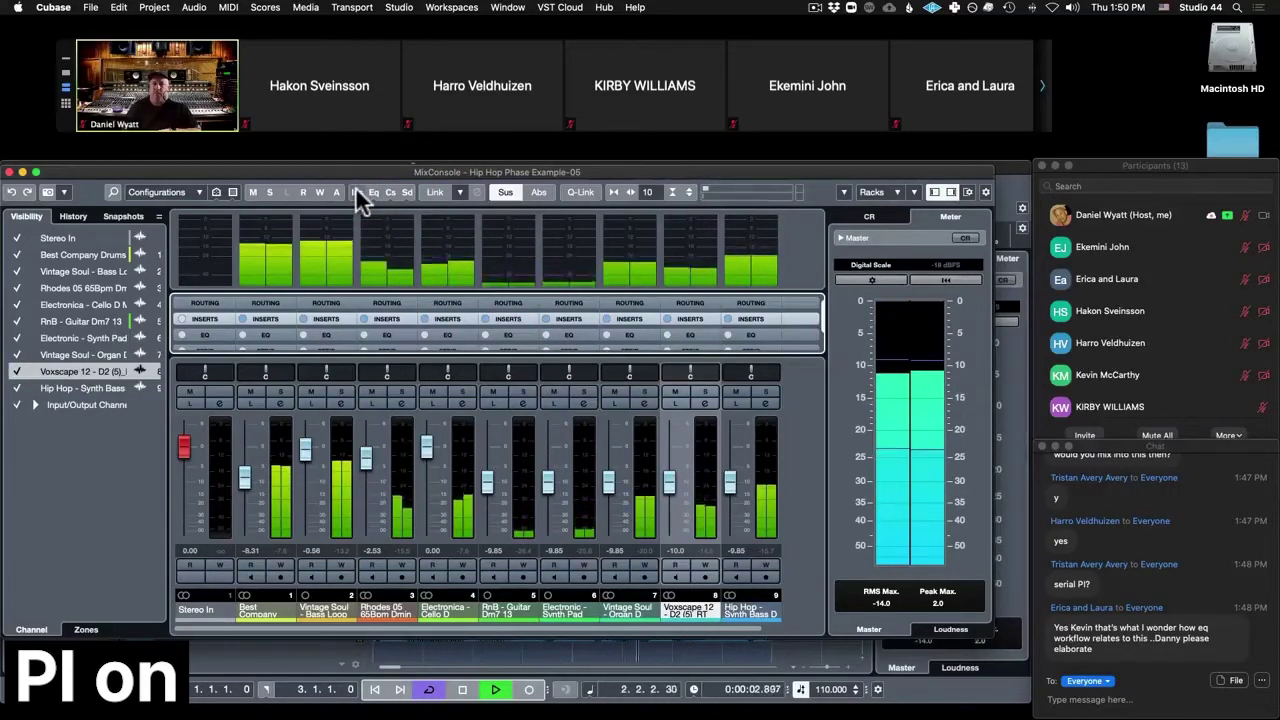
pyautogui.click(356, 188)
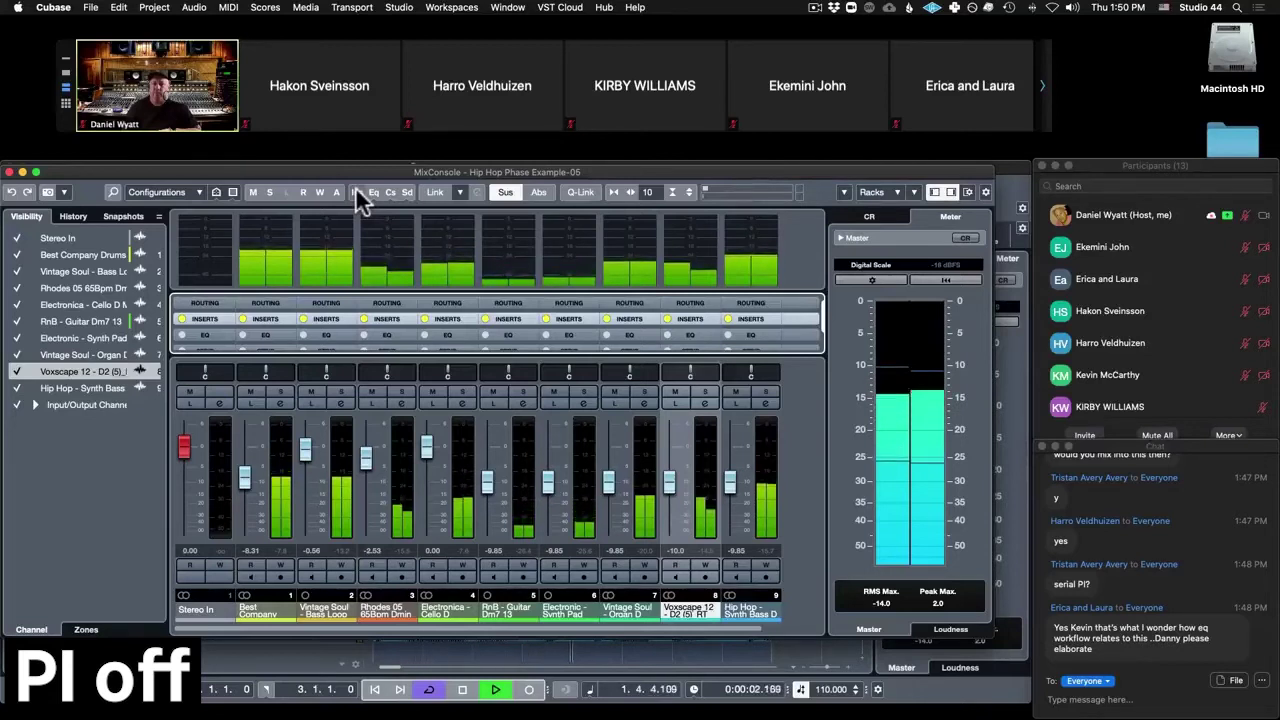
pyautogui.click(357, 192)
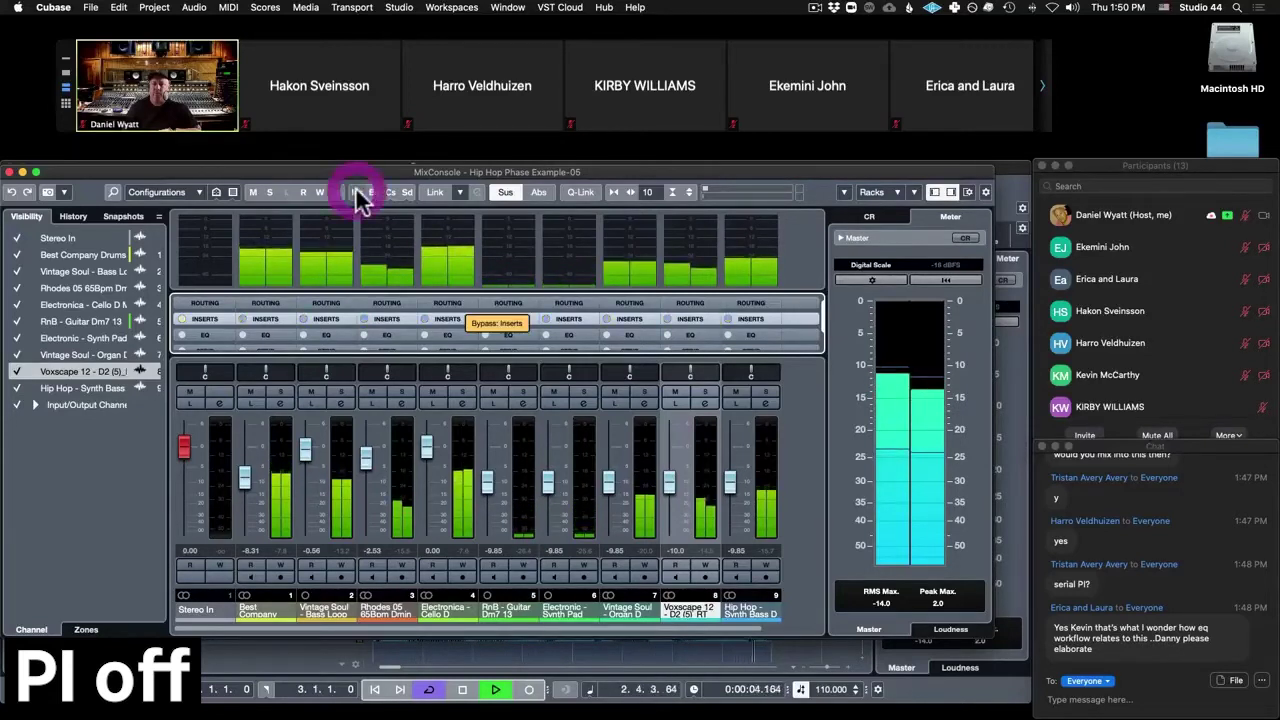
pyautogui.click(357, 192)
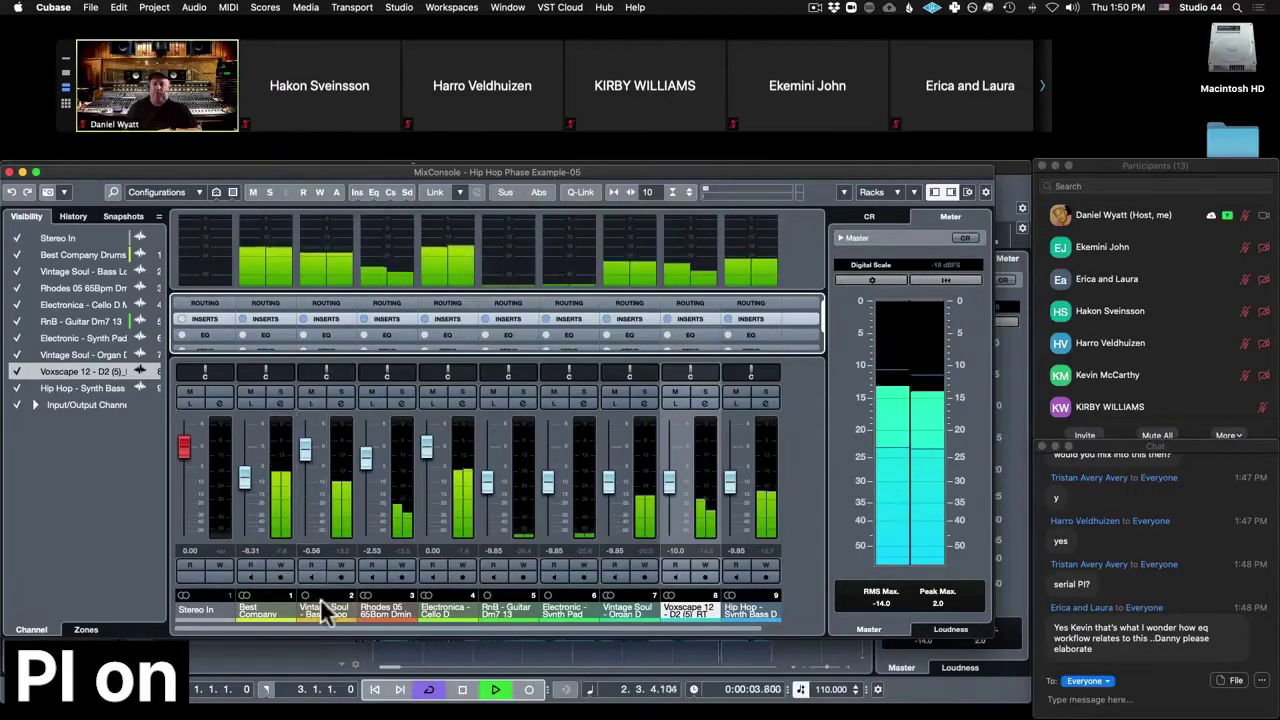
pyautogui.press('space')
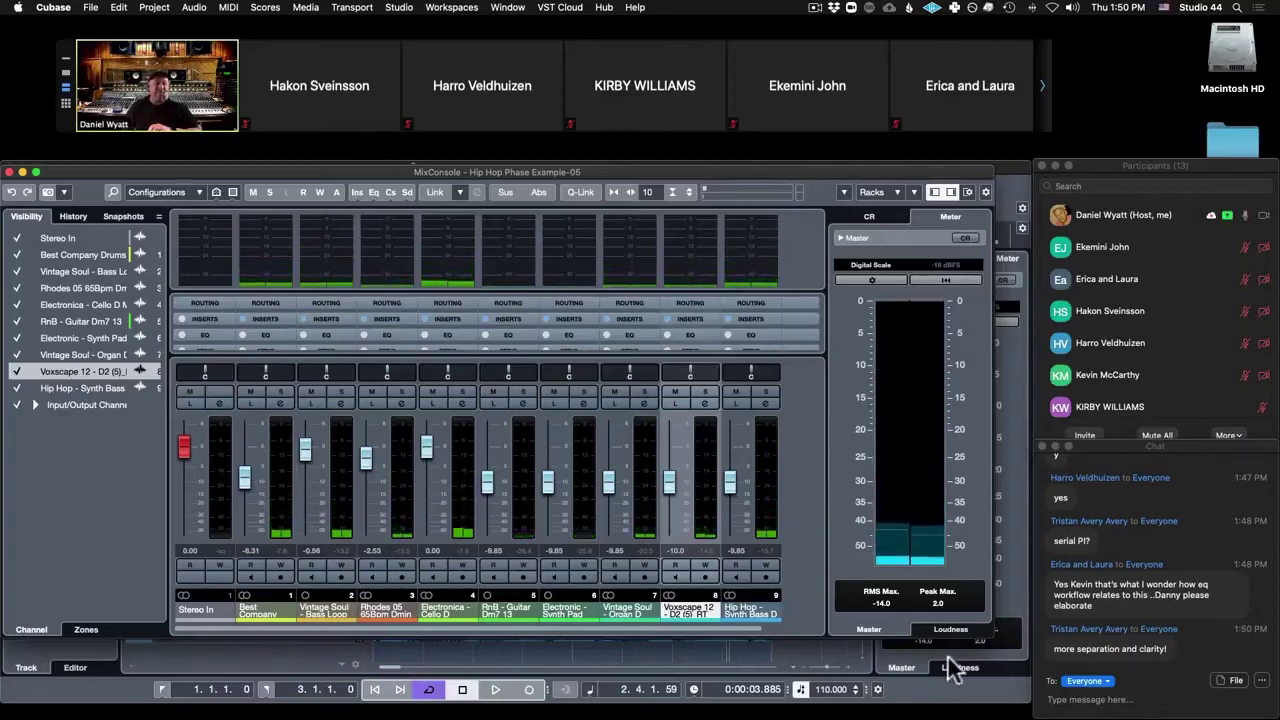
# Enlarge the MixConsole window to fit the Stereo Out channel and the full channel racks.
pyautogui.moveTo(985, 635); pyautogui.dragTo(1028, 703)
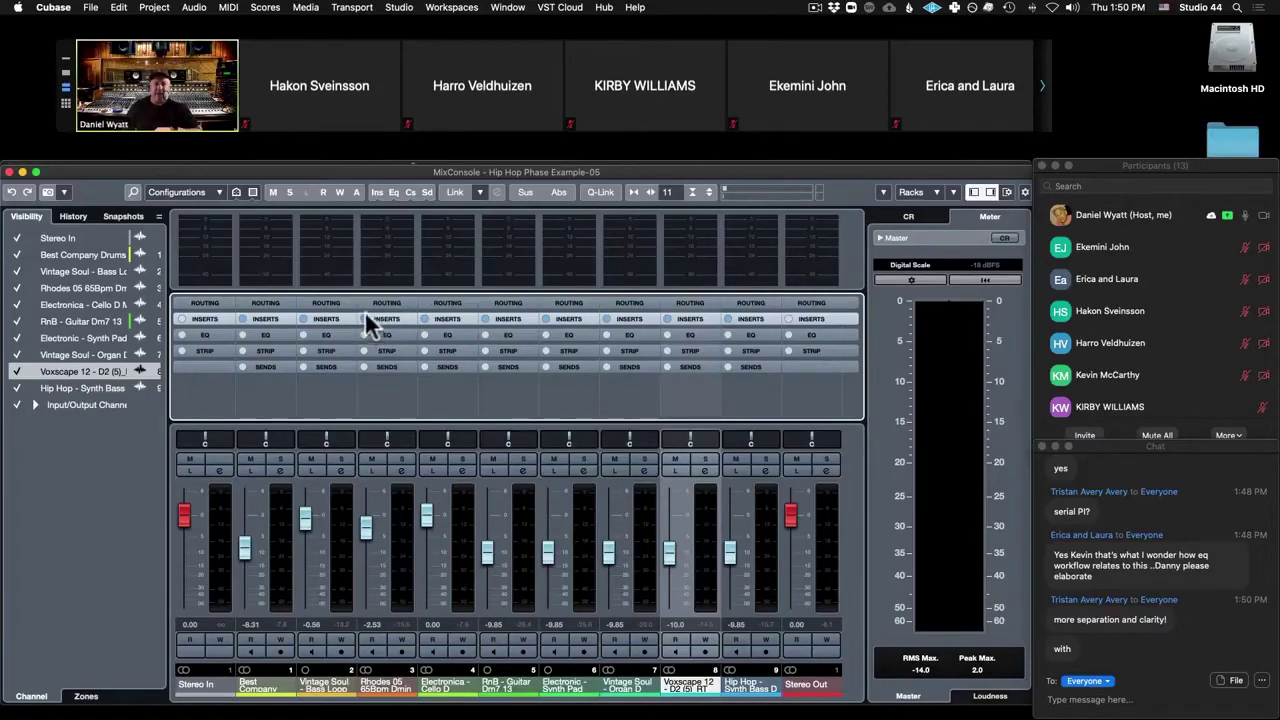
pyautogui.click(358, 169)
pyautogui.click(336, 716)
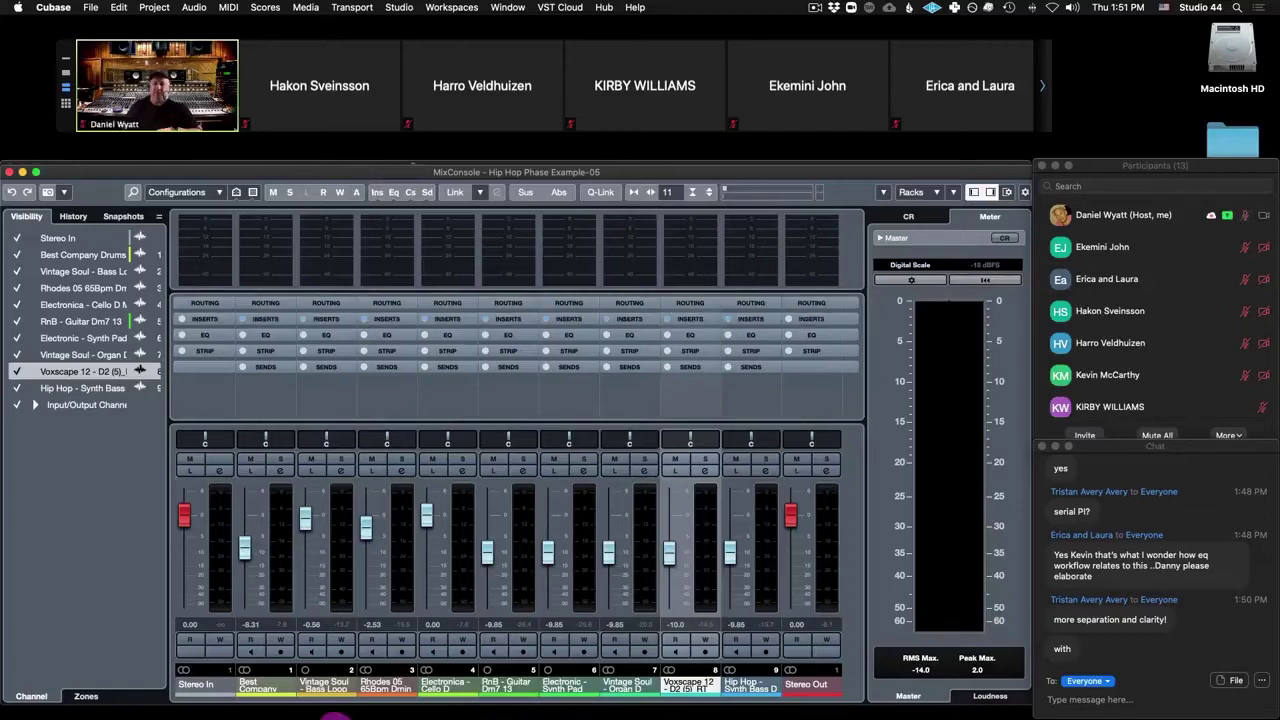
pyautogui.click(342, 170)
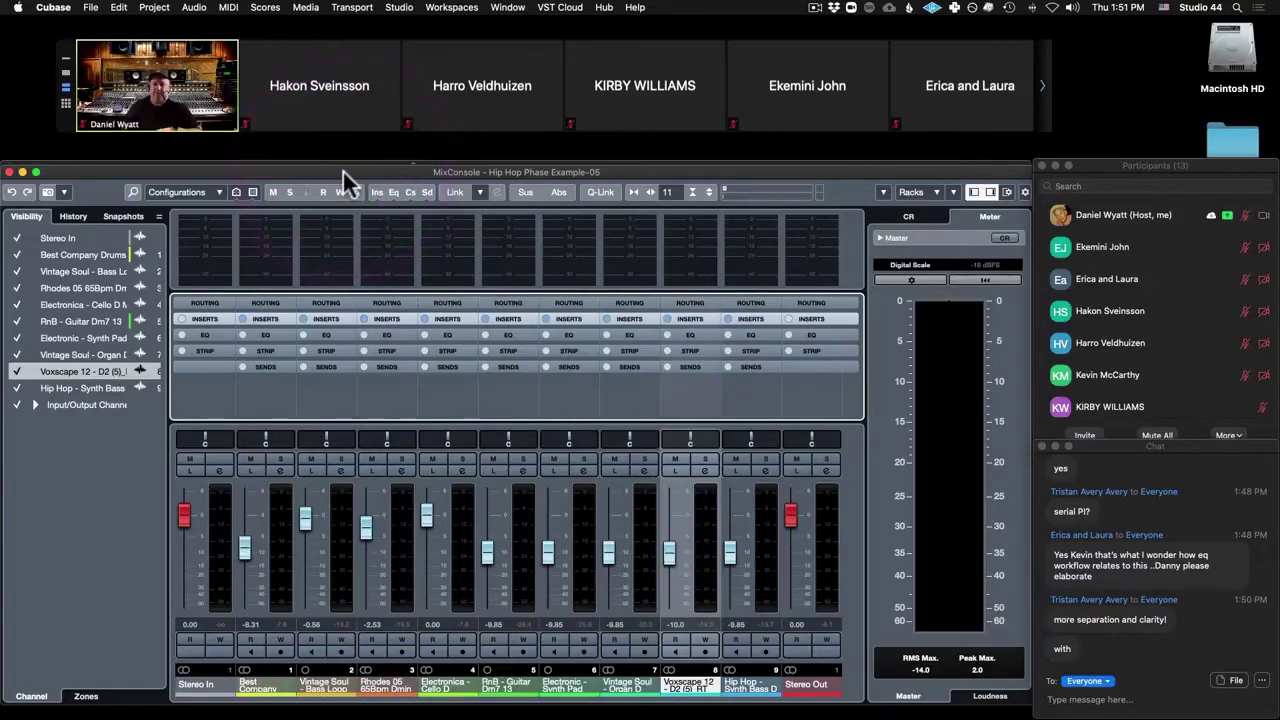
# Play the full mix and compare it twice with the inserts on all channels bypassed and active.
pyautogui.press('space')
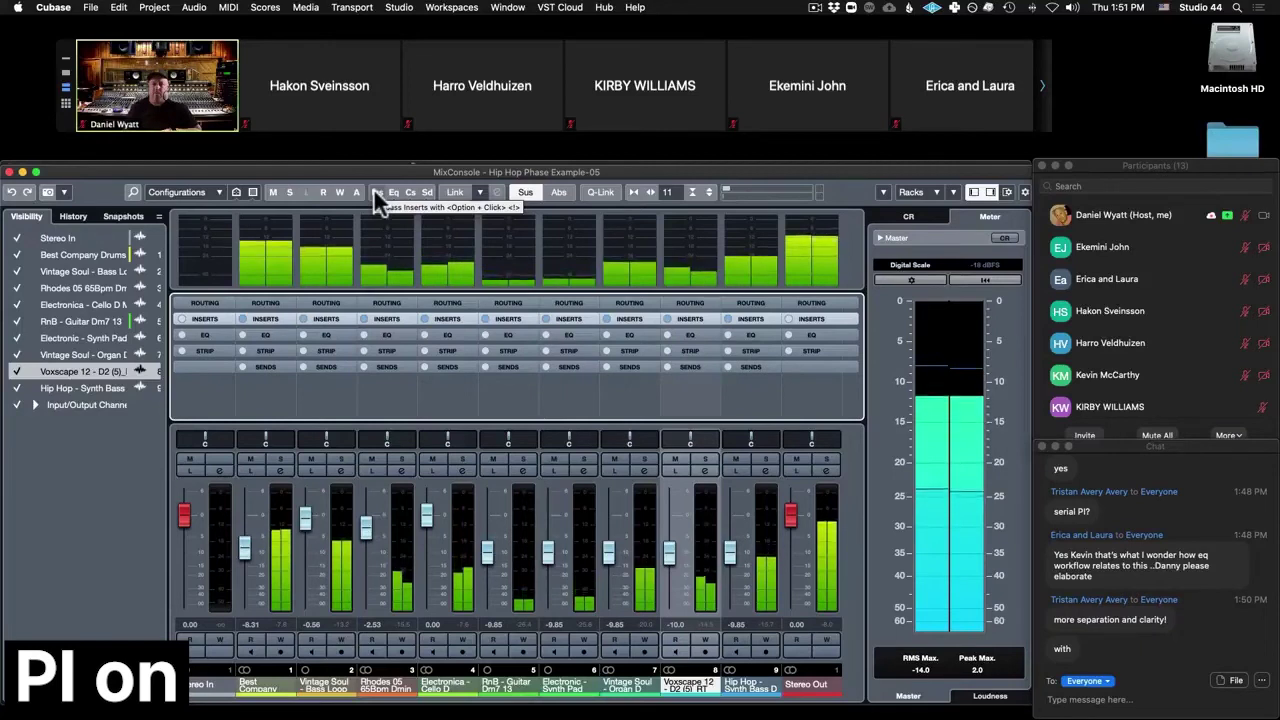
pyautogui.click(376, 191)
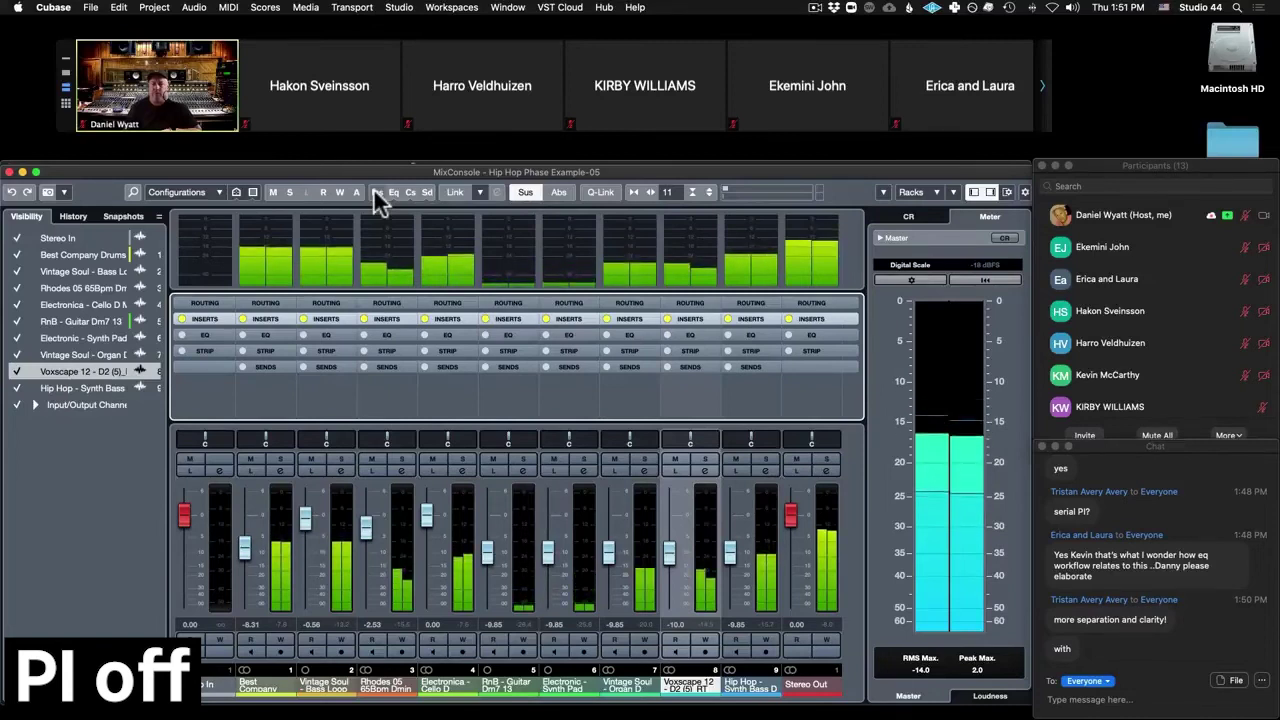
pyautogui.click(375, 192)
pyautogui.click(375, 192)
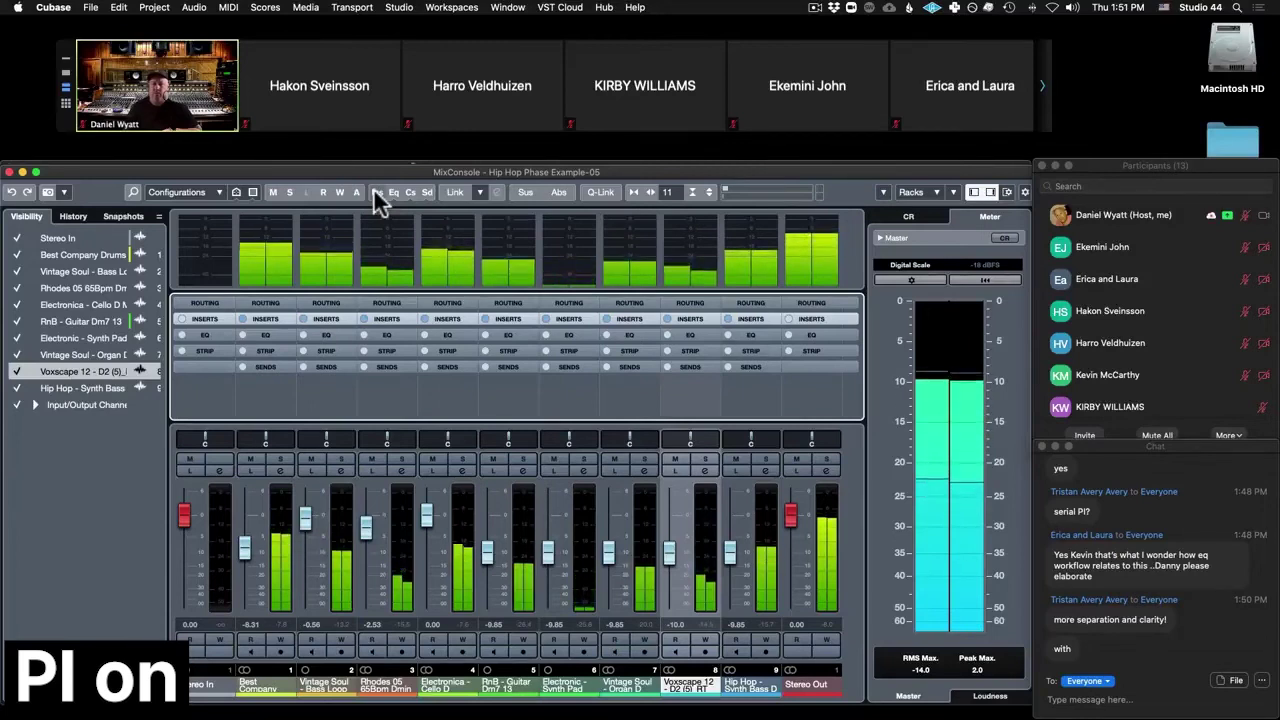
pyautogui.press('alt')
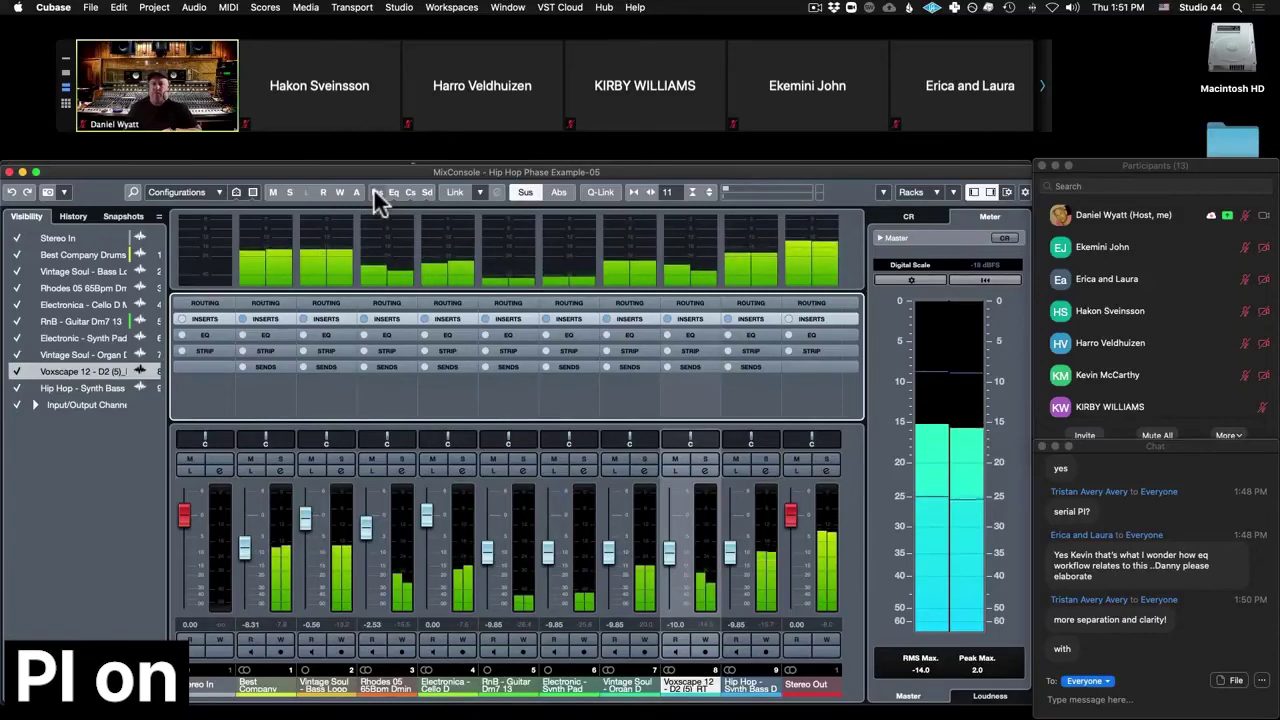
pyautogui.keyDown('alt'); pyautogui.click(375, 192); pyautogui.keyUp('alt')
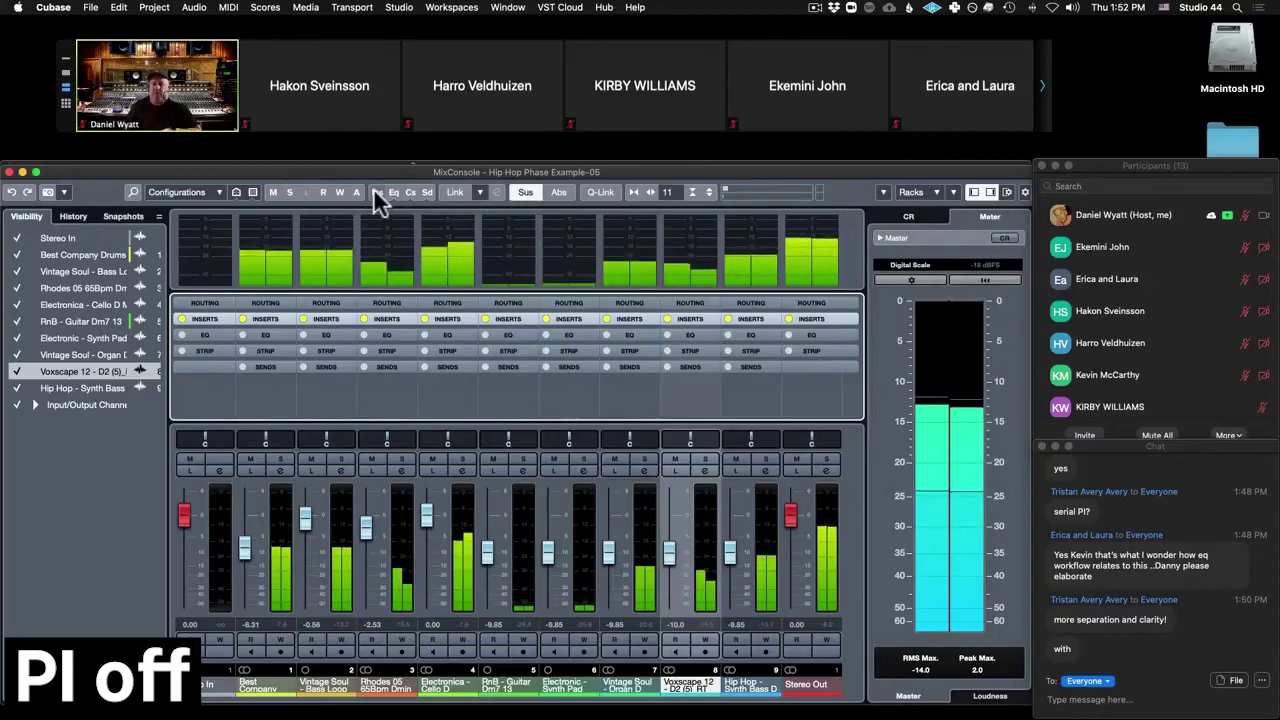
pyautogui.click(375, 192)
pyautogui.click(375, 192)
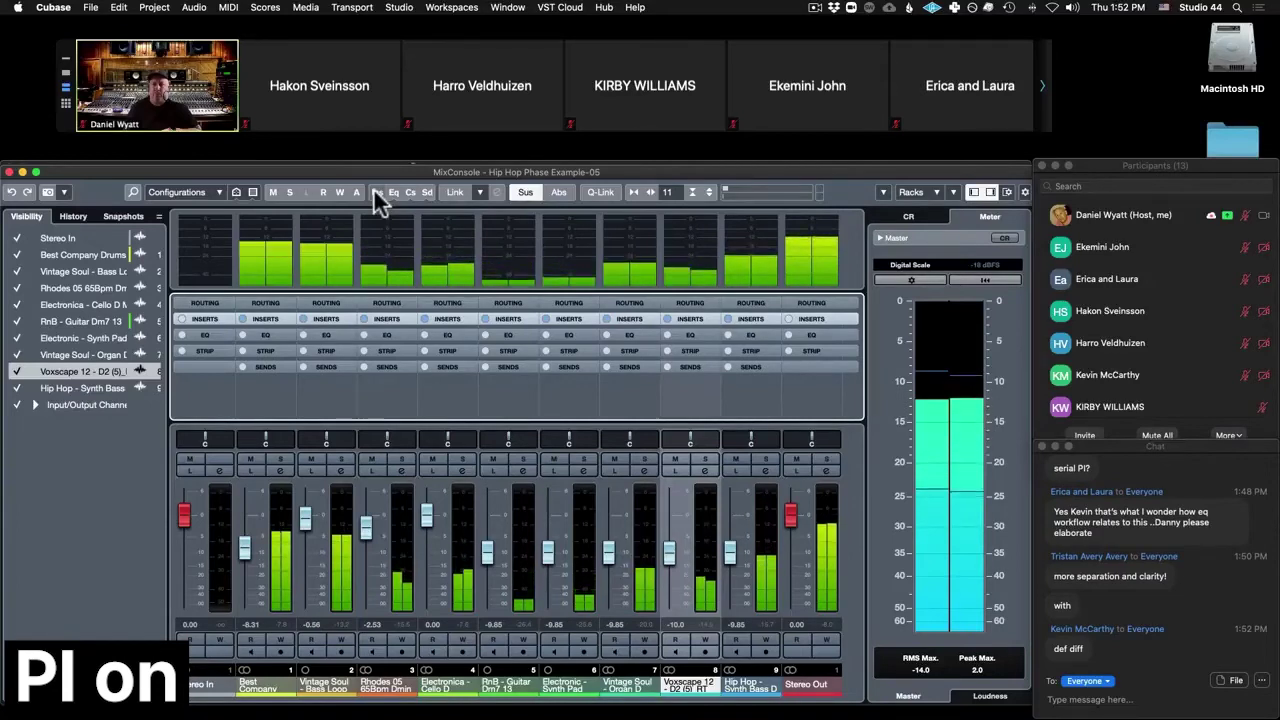
# Bypass all channel inserts once more during playback, reactivate them, and unmute the meeting microphone.
pyautogui.click(375, 190)
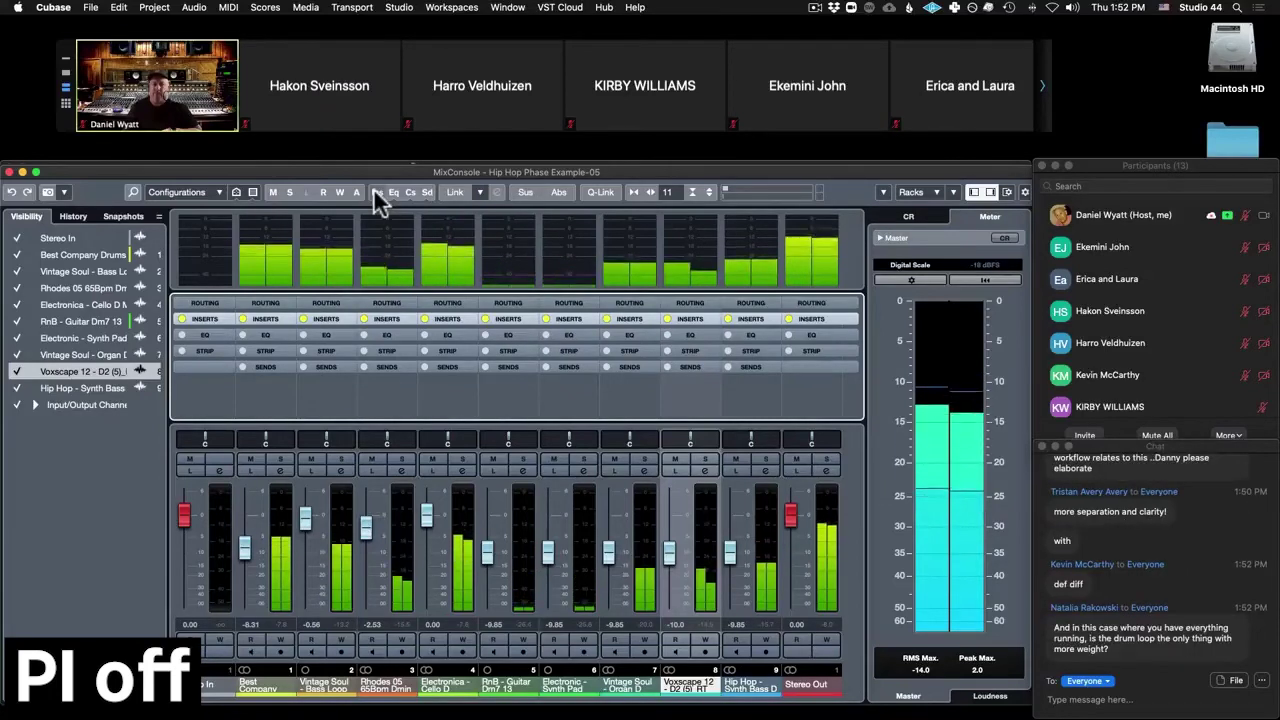
pyautogui.press('alt')
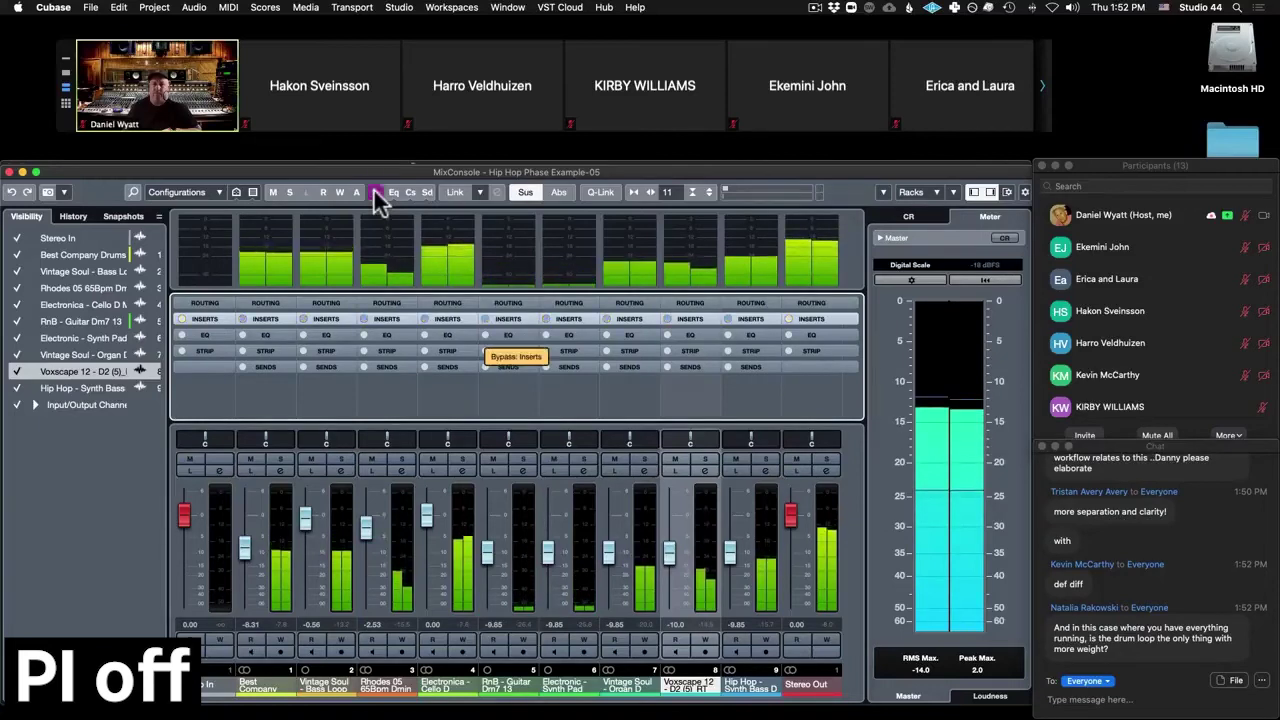
pyautogui.click(376, 192)
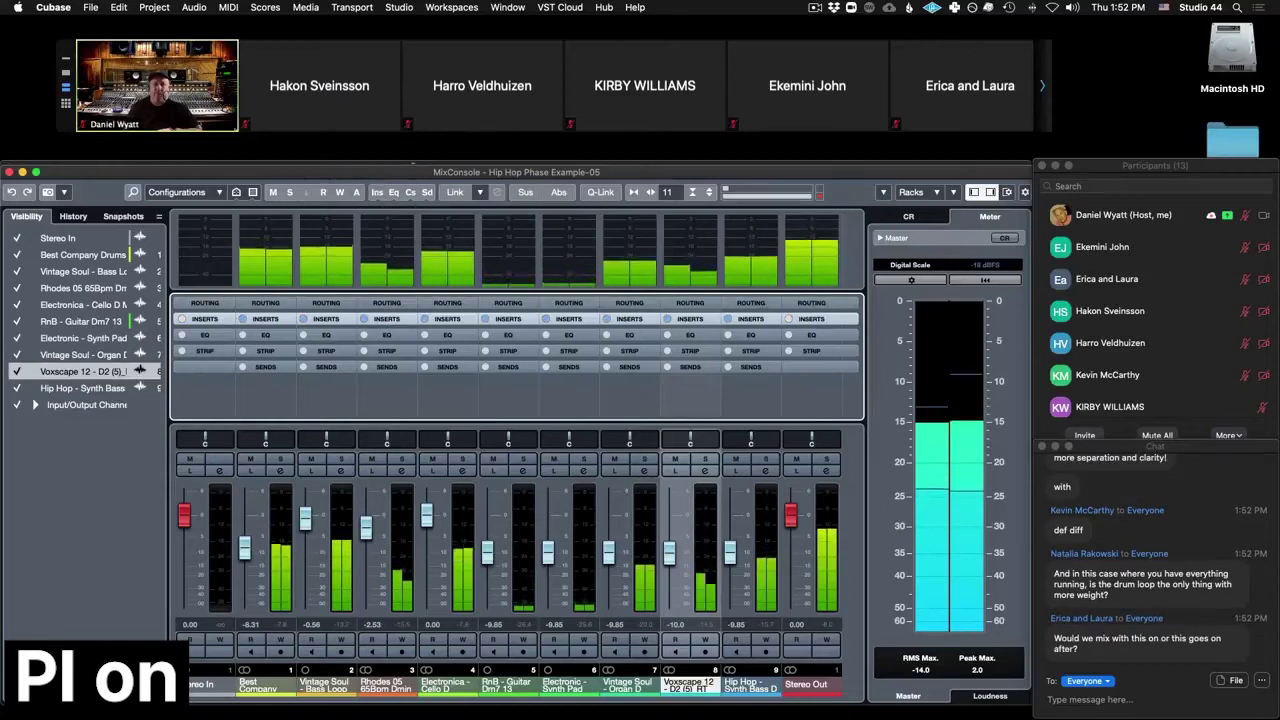
pyautogui.press('super+shift+a')
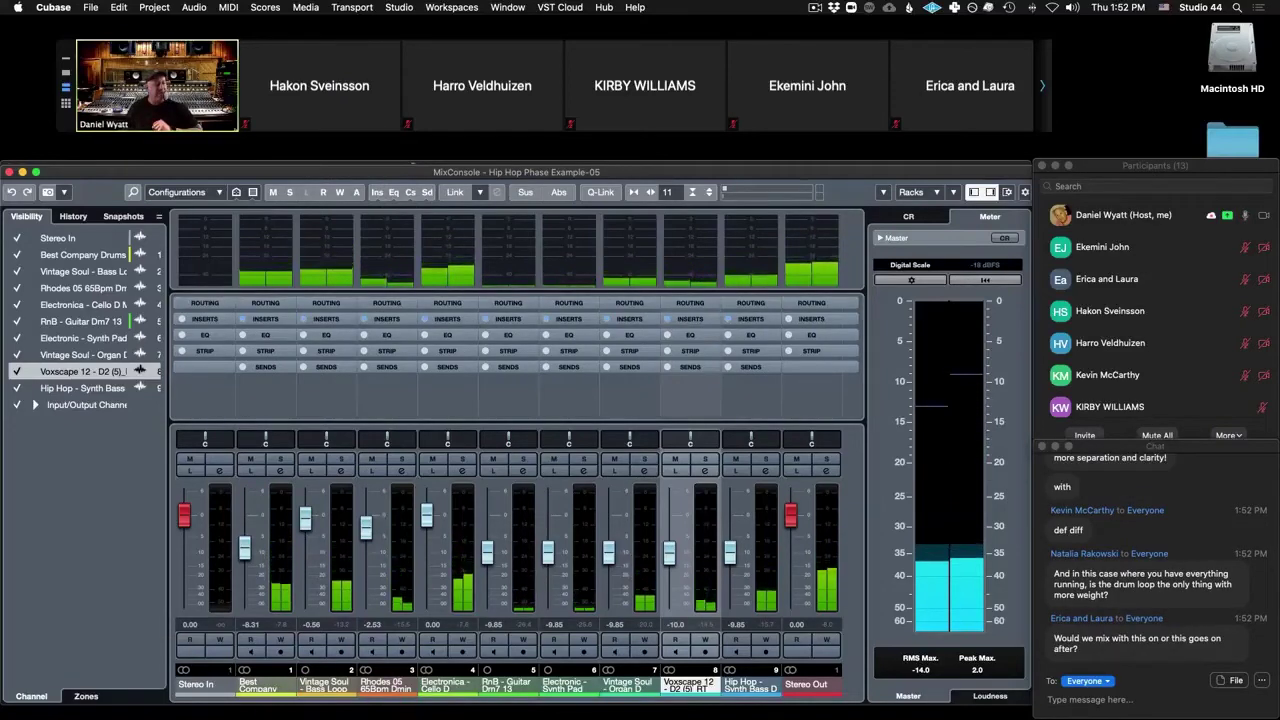